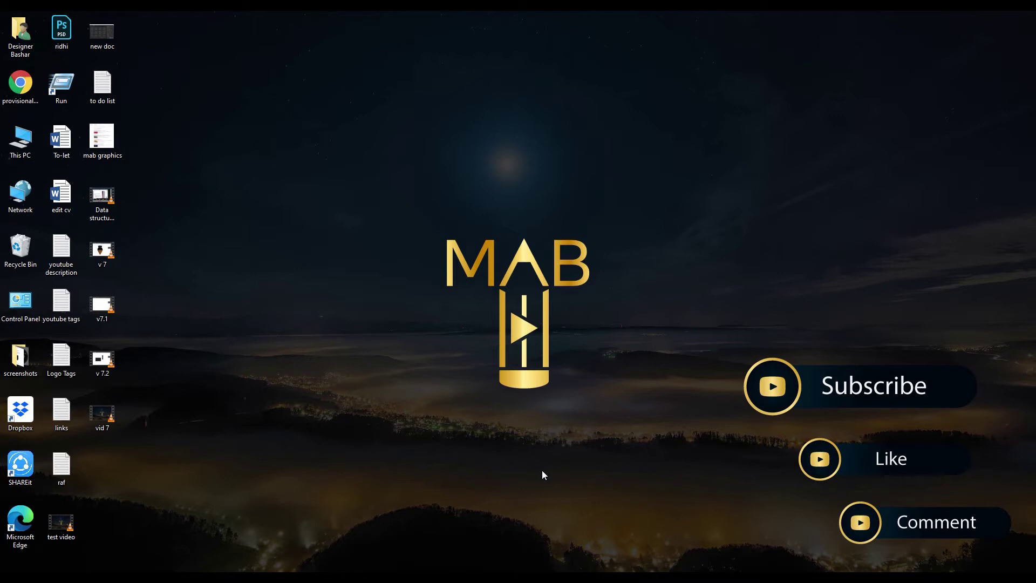
# Exit full-screen playback of the MAB Graphics Illustrator tutorial, paused at 2:16.
pyautogui.press('Escape')
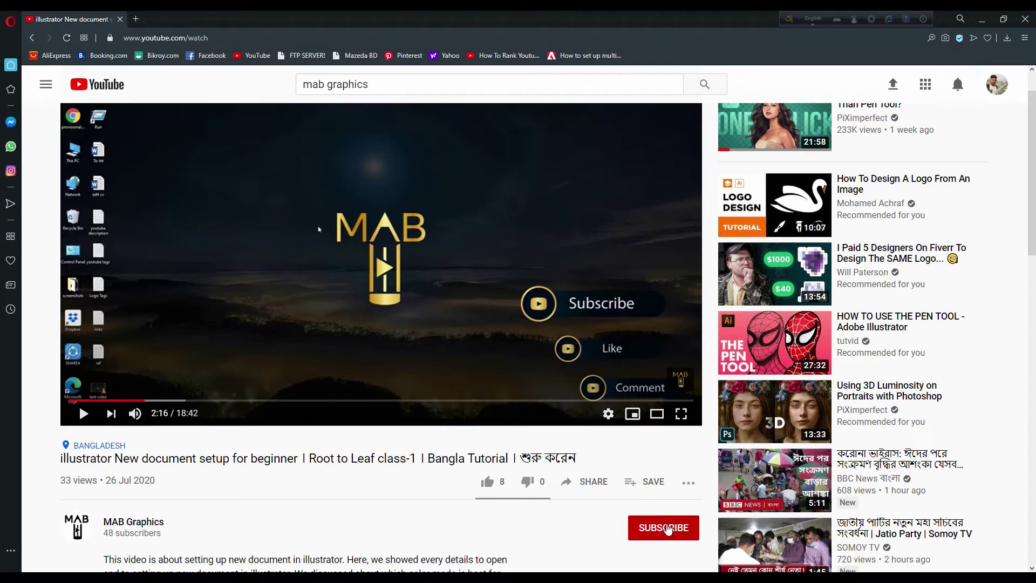
# Subscribe to MAB Graphics and set channel notifications to All.
pyautogui.click(657, 530)
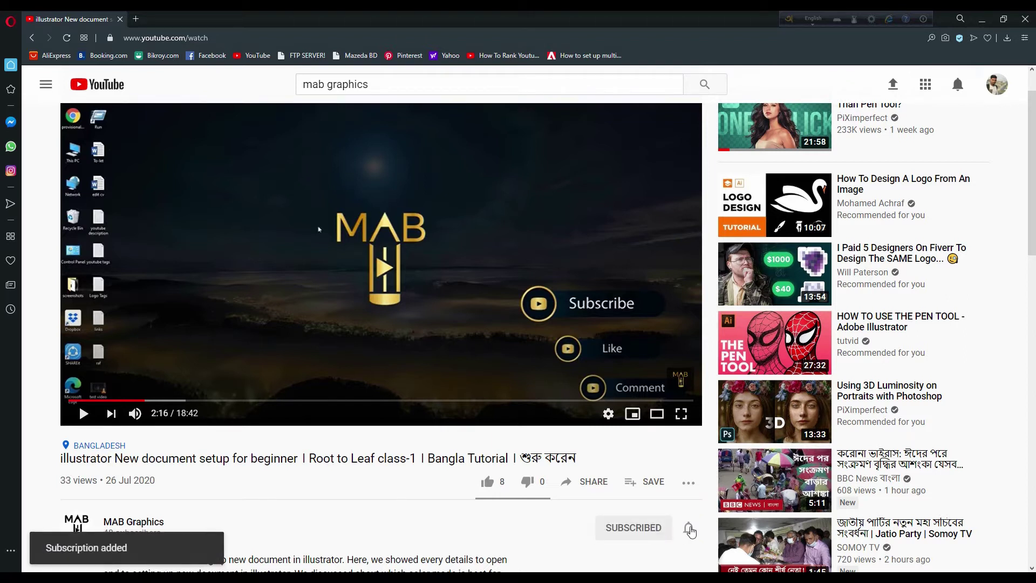
pyautogui.click(689, 527)
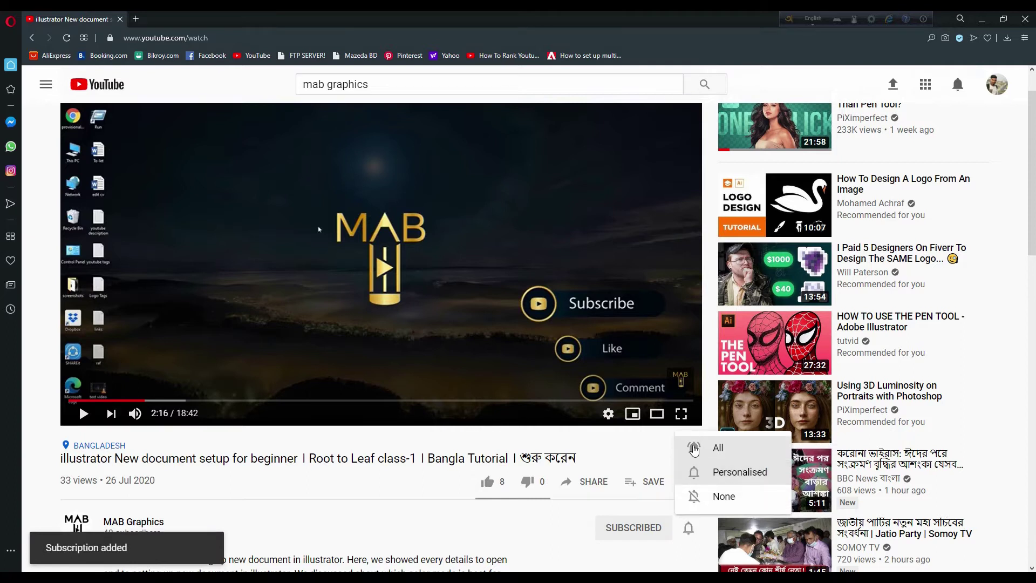
pyautogui.click(695, 449)
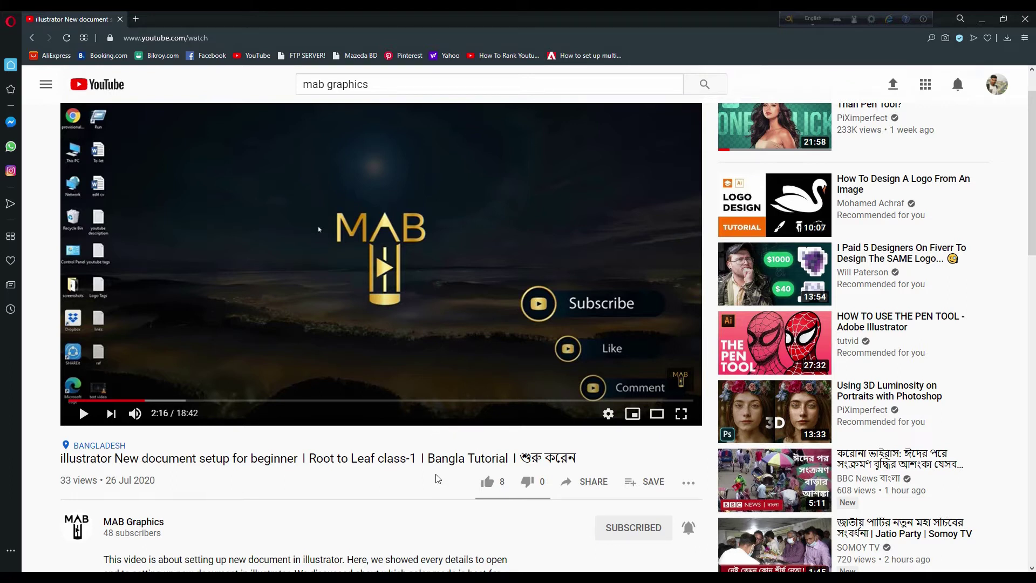
pyautogui.scroll(1, 437, 479)
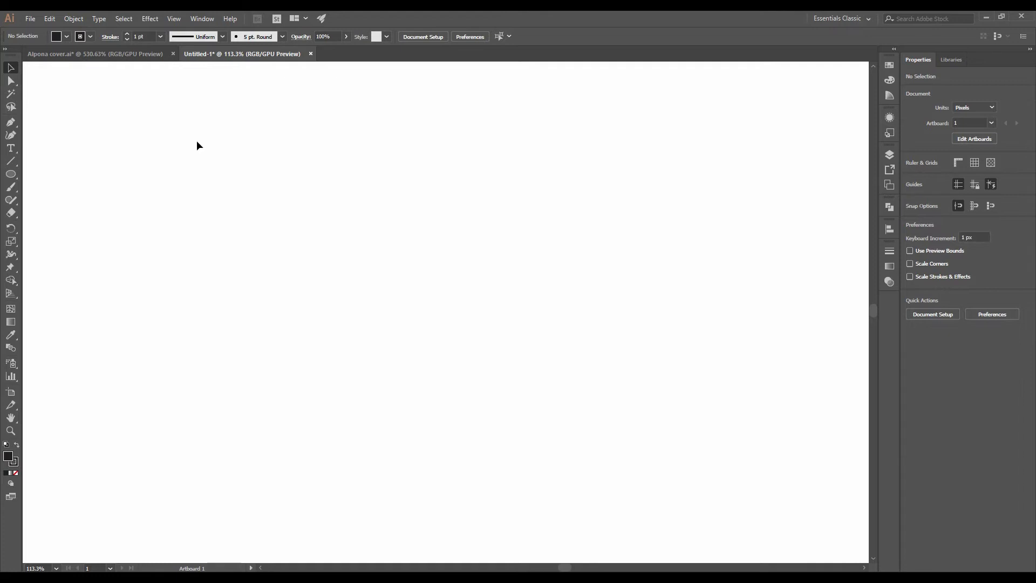
pyautogui.click(9, 84)
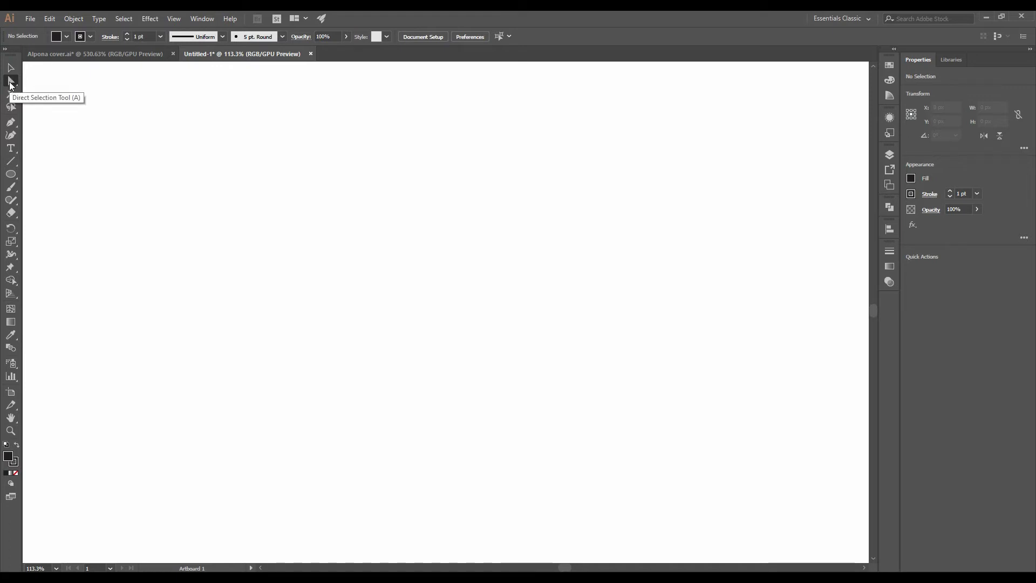
pyautogui.click(9, 71)
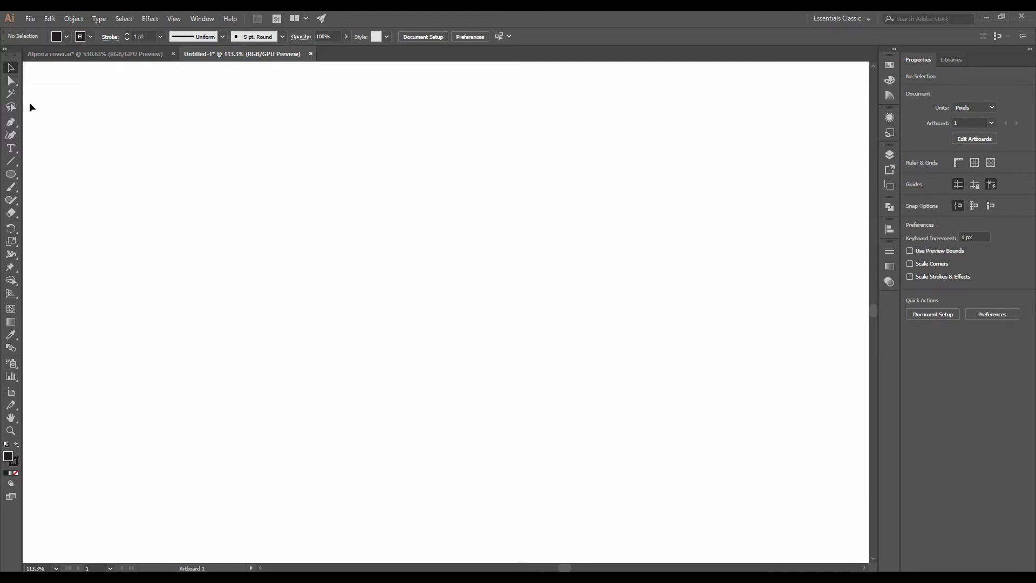
pyautogui.moveTo(12, 175); pyautogui.dragTo(38, 176)
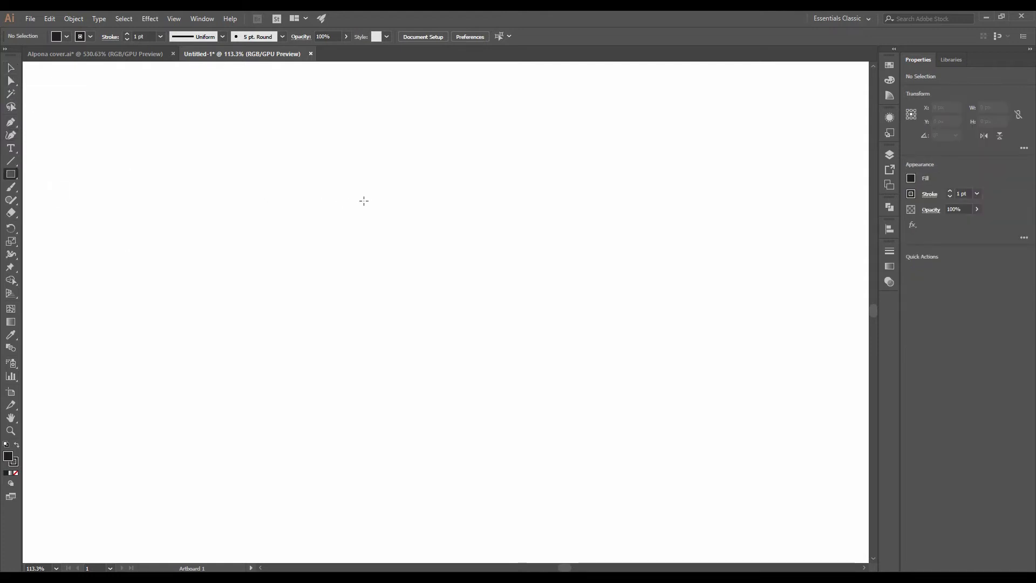
# Draw a 244.484 px black square and switch to the Direct Selection Tool.
pyautogui.moveTo(296, 199); pyautogui.dragTo(435, 348)
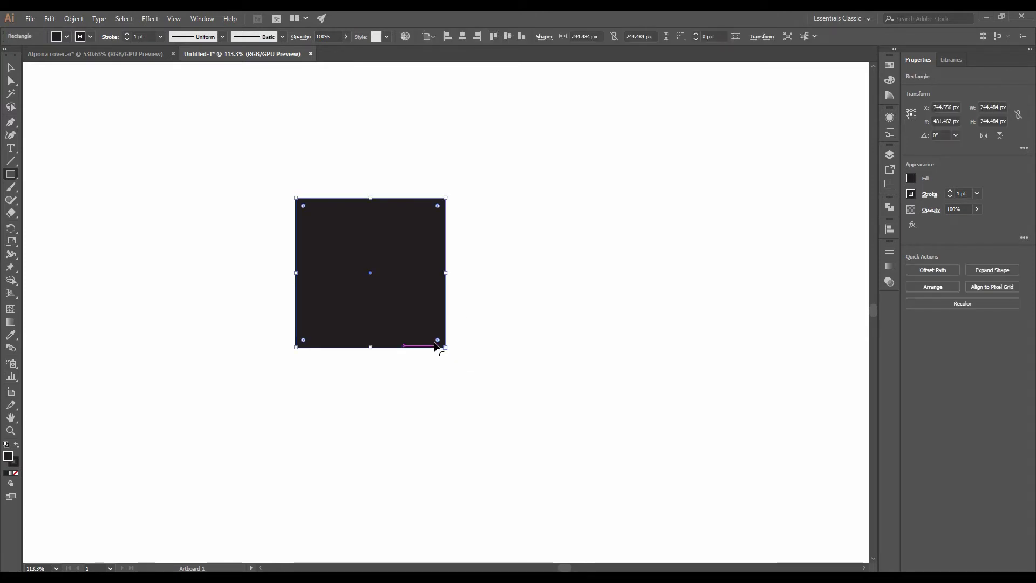
pyautogui.press('v')
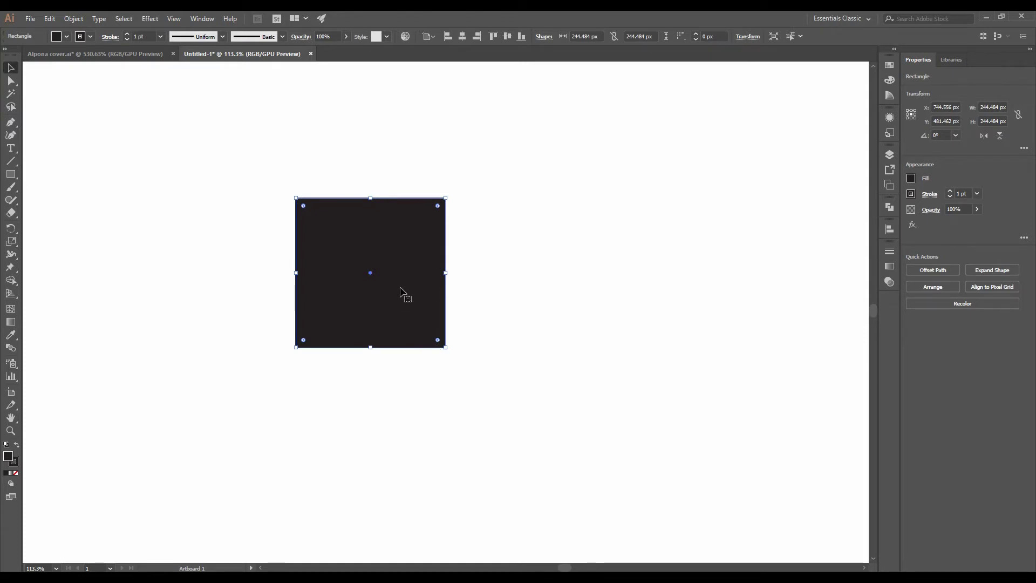
pyautogui.press('a')
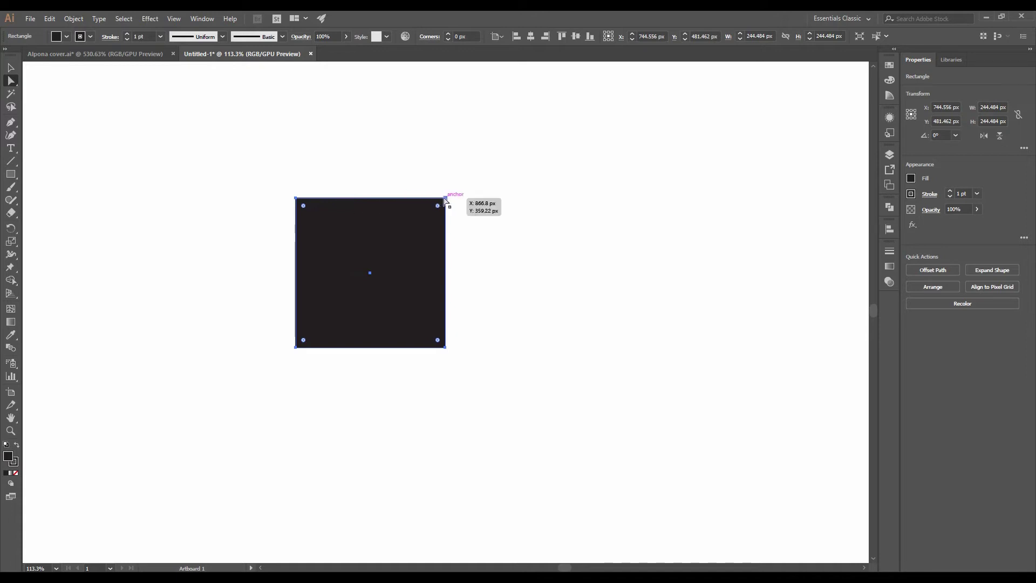
# Select only the square's top-right corner and drag it about 373 px right, 152 px up.
pyautogui.click(297, 200)
pyautogui.click(445, 199)
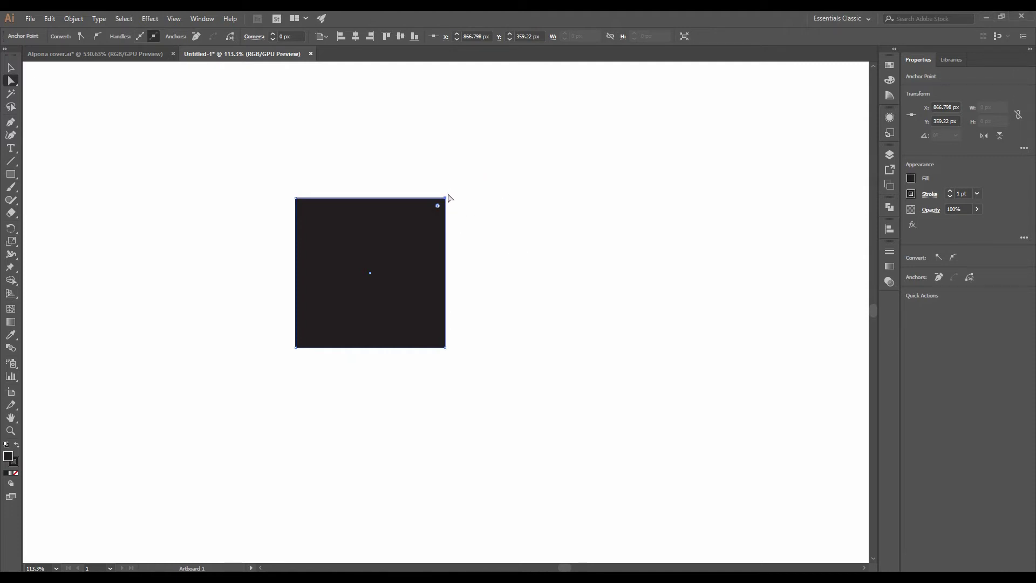
pyautogui.moveTo(446, 199); pyautogui.dragTo(680, 277)
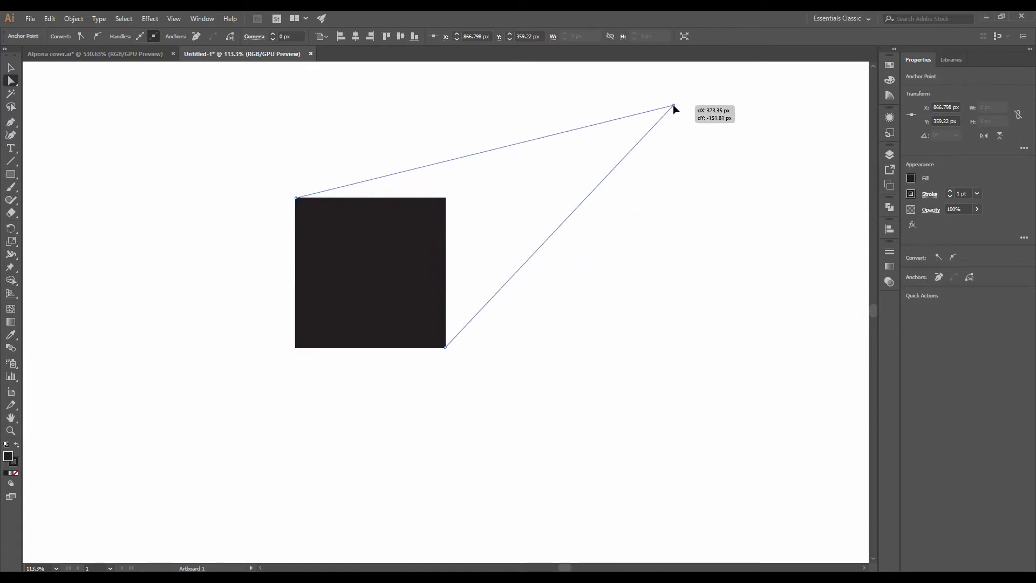
# Stretch the top-right corner upward, then settle it just above its original spot.
pyautogui.moveTo(679, 278); pyautogui.dragTo(680, 77)
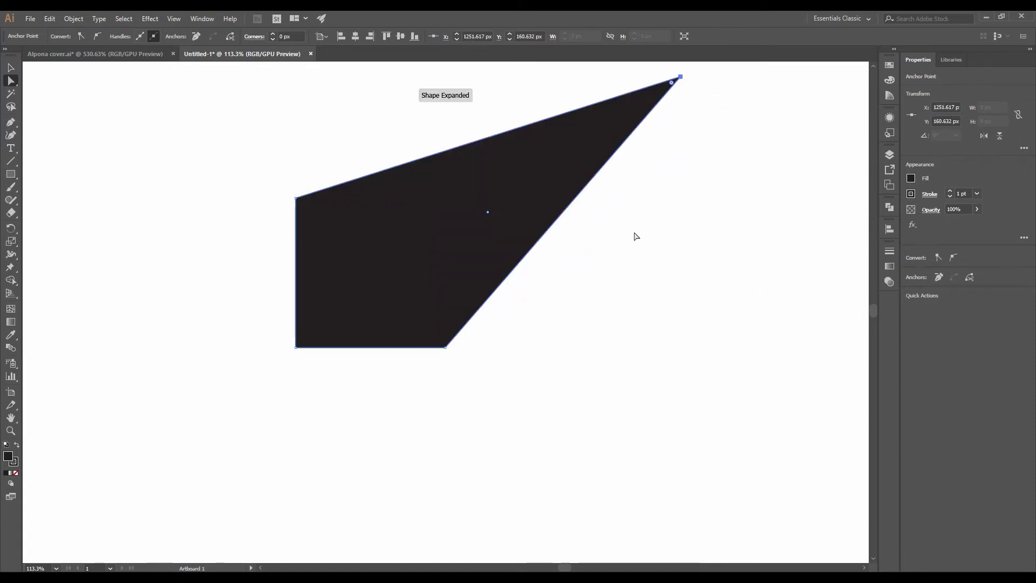
pyautogui.moveTo(679, 82); pyautogui.dragTo(471, 172)
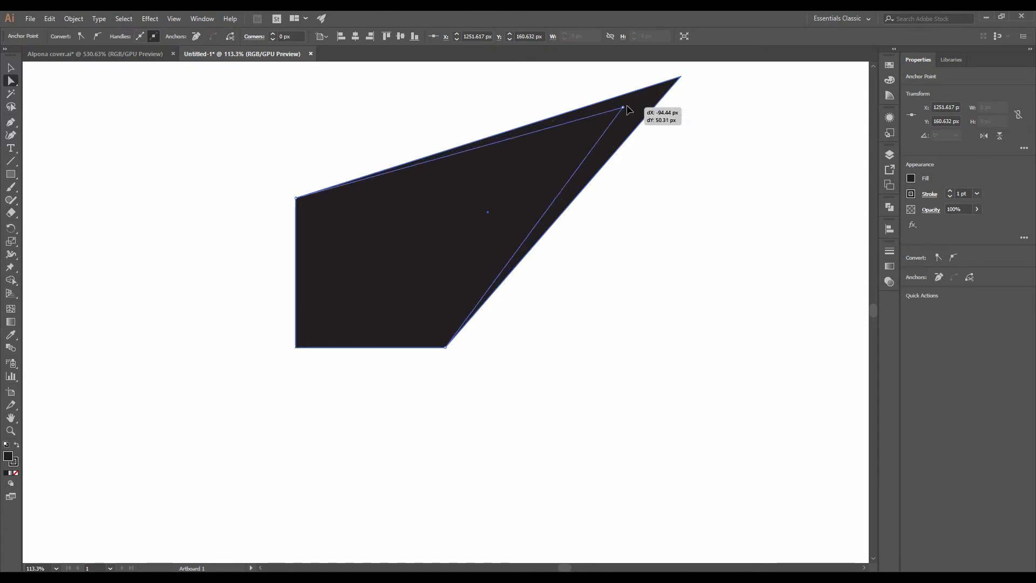
pyautogui.moveTo(470, 171)
pyautogui.mouseDown()
pyautogui.moveTo(519, 399)
pyautogui.moveTo(523, 359)
pyautogui.moveTo(470, 173)
pyautogui.mouseUp()
# Pull the top-left, bottom-left and bottom-right corners outward into an irregular quadrilateral.
pyautogui.click(296, 198)
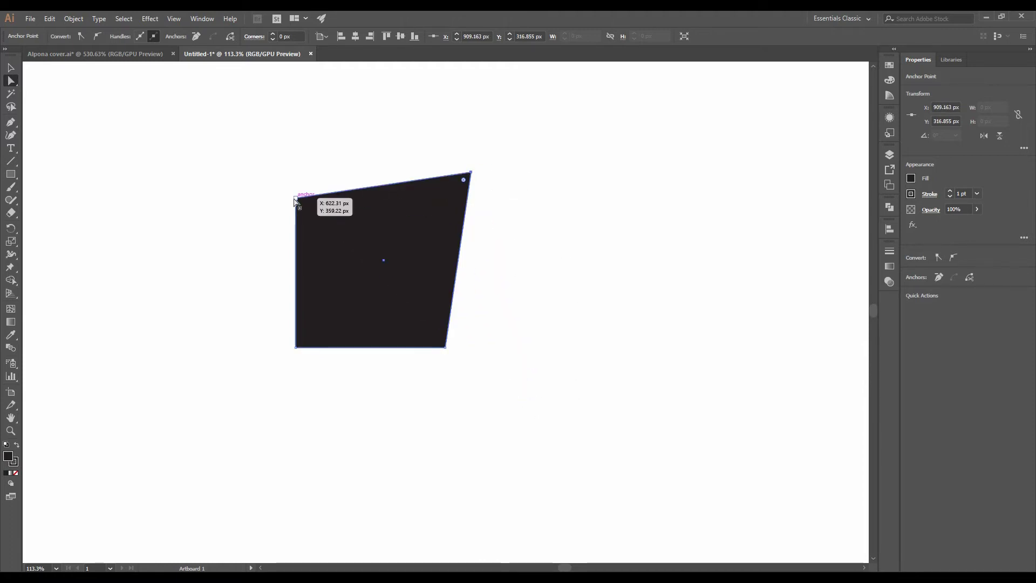
pyautogui.moveTo(295, 198); pyautogui.dragTo(141, 142)
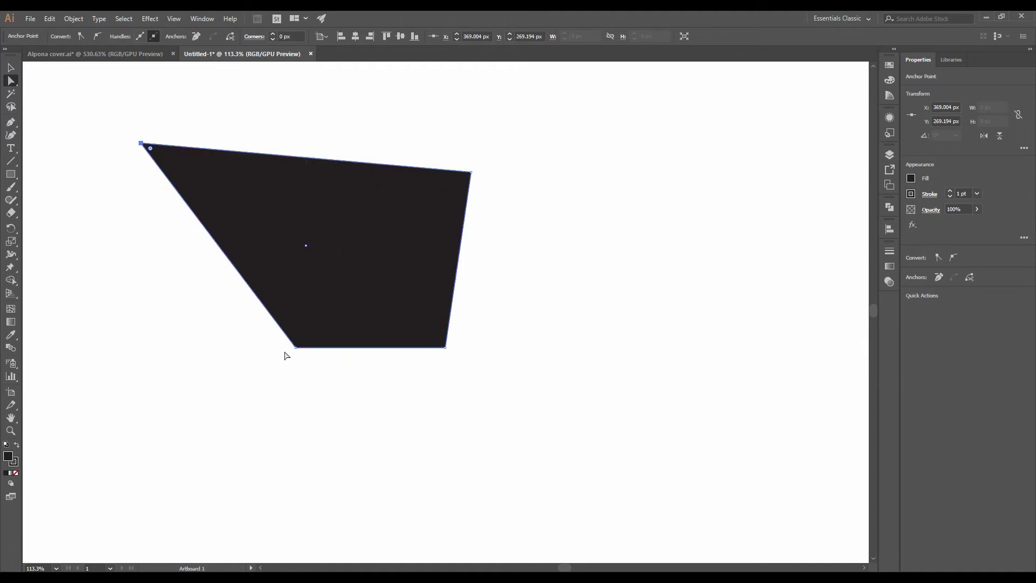
pyautogui.moveTo(295, 348); pyautogui.dragTo(176, 403)
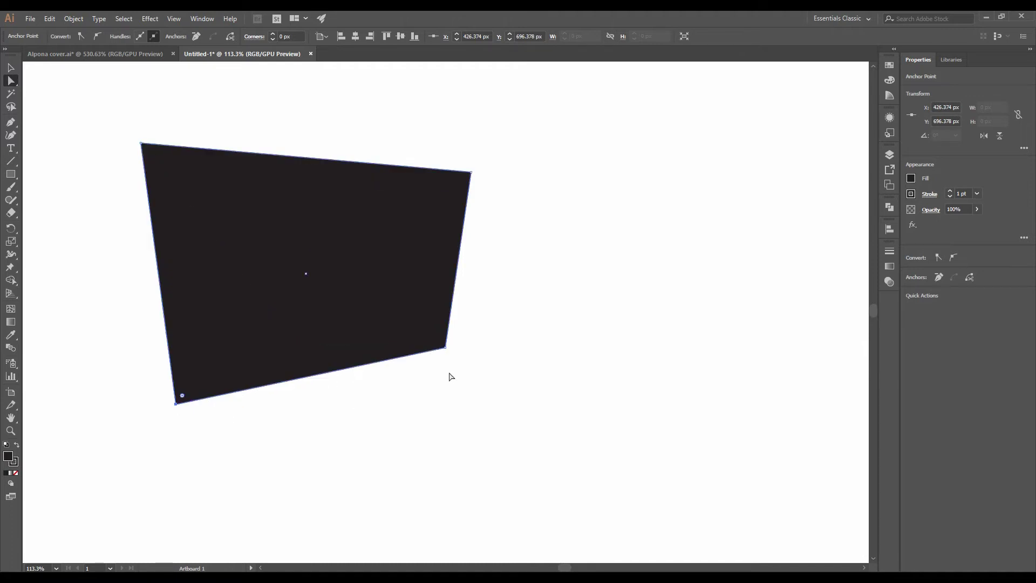
pyautogui.moveTo(446, 348); pyautogui.dragTo(557, 390)
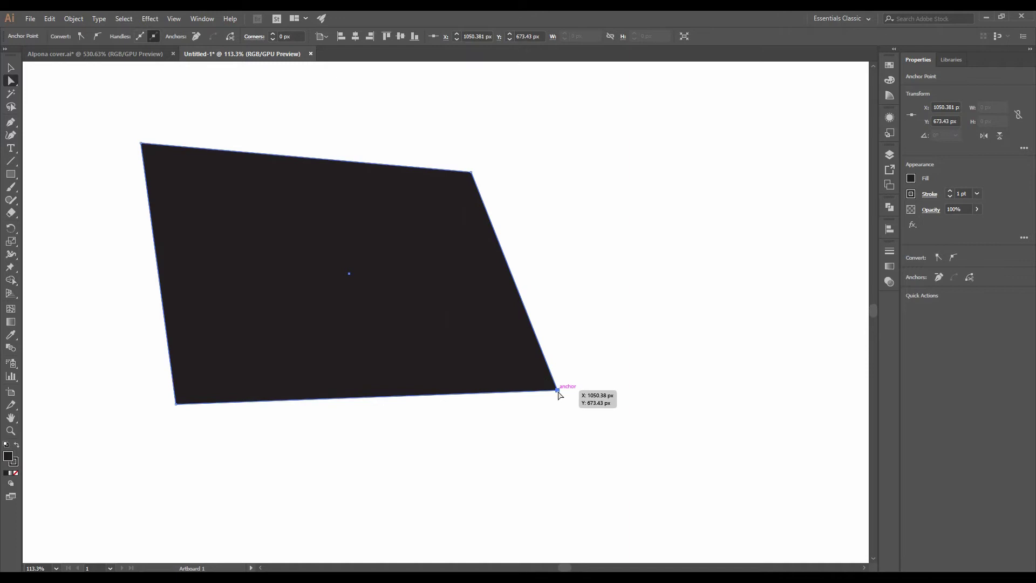
pyautogui.click(176, 404)
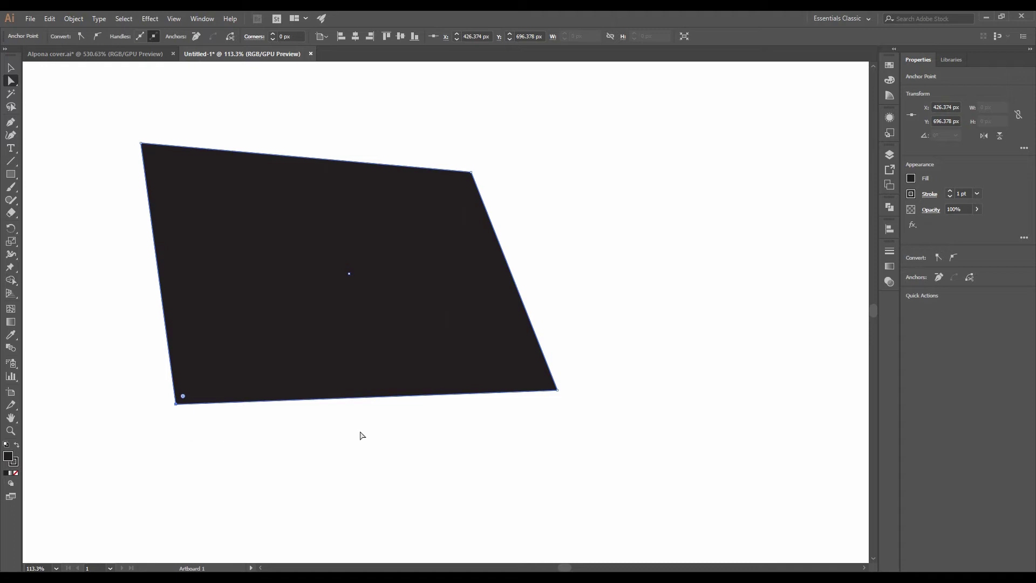
pyautogui.click(557, 391)
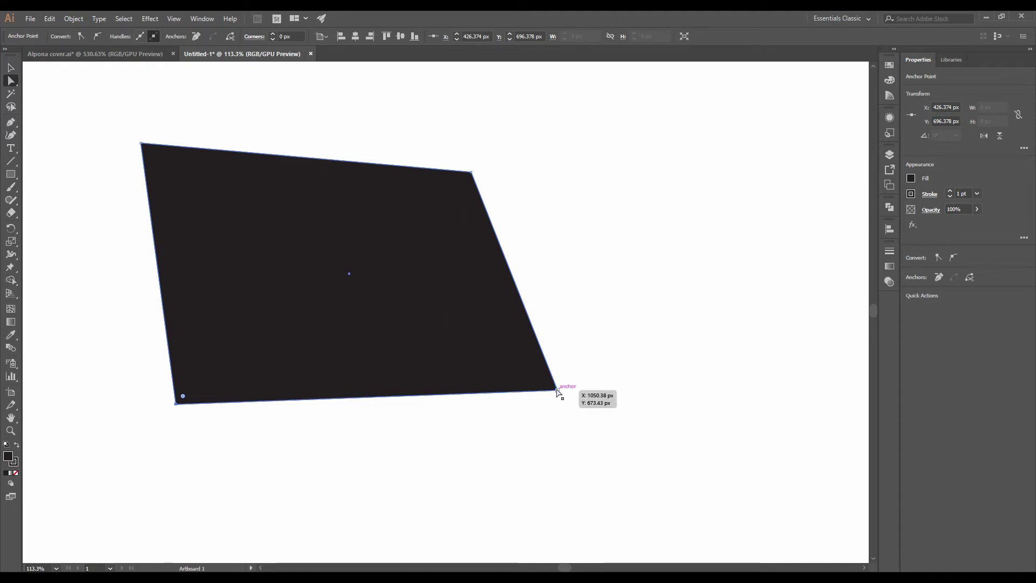
# Nudge three selected corners right with the arrow keys, then deselect the shape.
pyautogui.keyDown('shift'); pyautogui.click(557, 391); pyautogui.keyUp('shift')
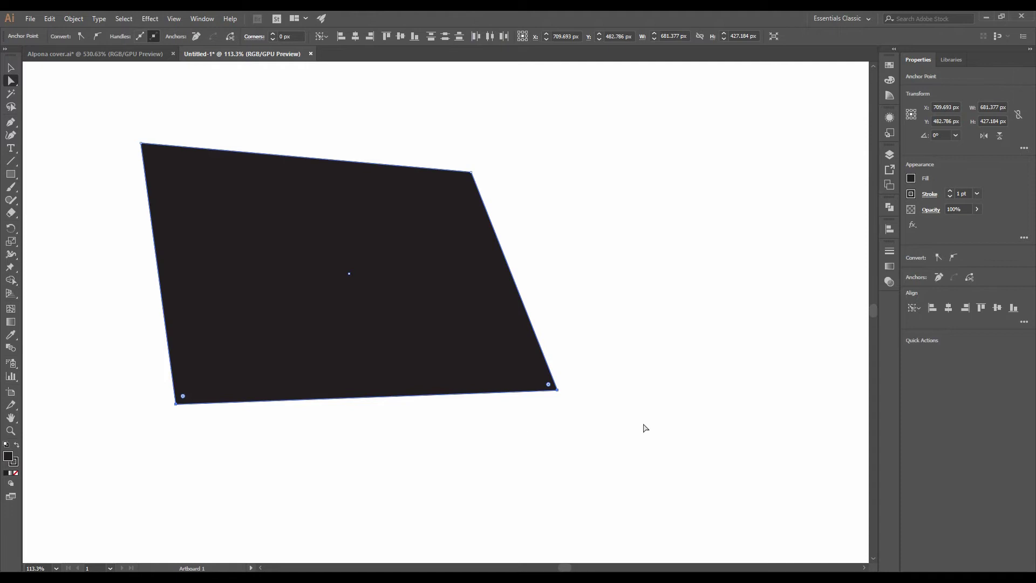
pyautogui.click(558, 393)
pyautogui.press('Right')
pyautogui.press('Right')
pyautogui.press('Right')
pyautogui.press('Right')
pyautogui.press('Right')
pyautogui.press('Right')
pyautogui.press('Right')
pyautogui.press('Right')
pyautogui.press('Right')
pyautogui.press('Right')
pyautogui.hotkey('shift', 'Right')
pyautogui.hotkey('shift', 'Right')
pyautogui.hotkey('shift', 'Right')
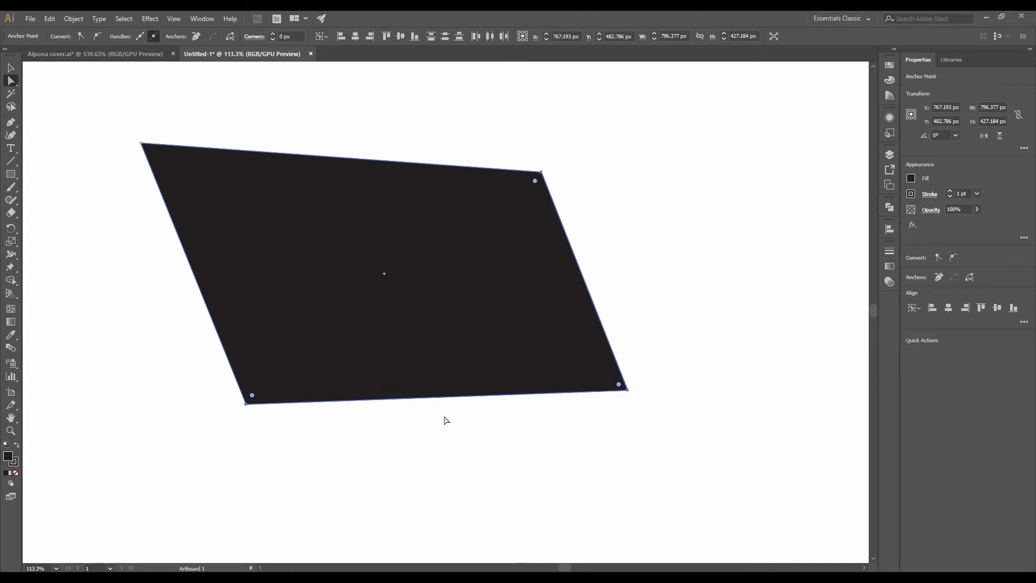
pyautogui.press('Right')
pyautogui.press('Right')
pyautogui.press('Right')
pyautogui.press('Right')
pyautogui.press('Right')
pyautogui.press('Right')
pyautogui.press('Right')
pyautogui.press('Right')
pyautogui.press('Right')
pyautogui.press('Right')
pyautogui.press('Right')
pyautogui.press('Right')
pyautogui.press('Left')
pyautogui.press('Left')
pyautogui.press('Left')
pyautogui.press('Left')
pyautogui.press('Left')
pyautogui.press('Left')
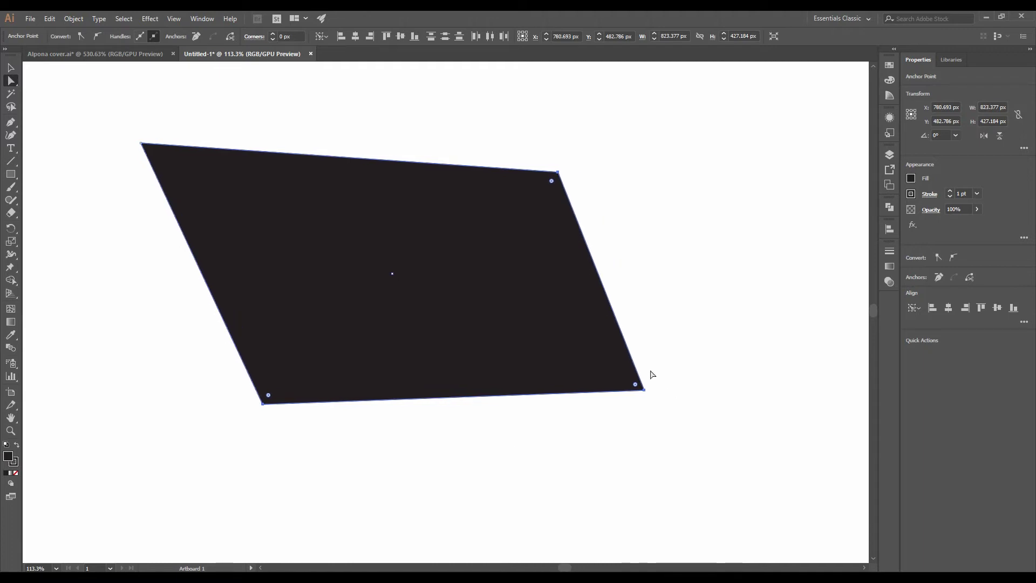
pyautogui.click(683, 379)
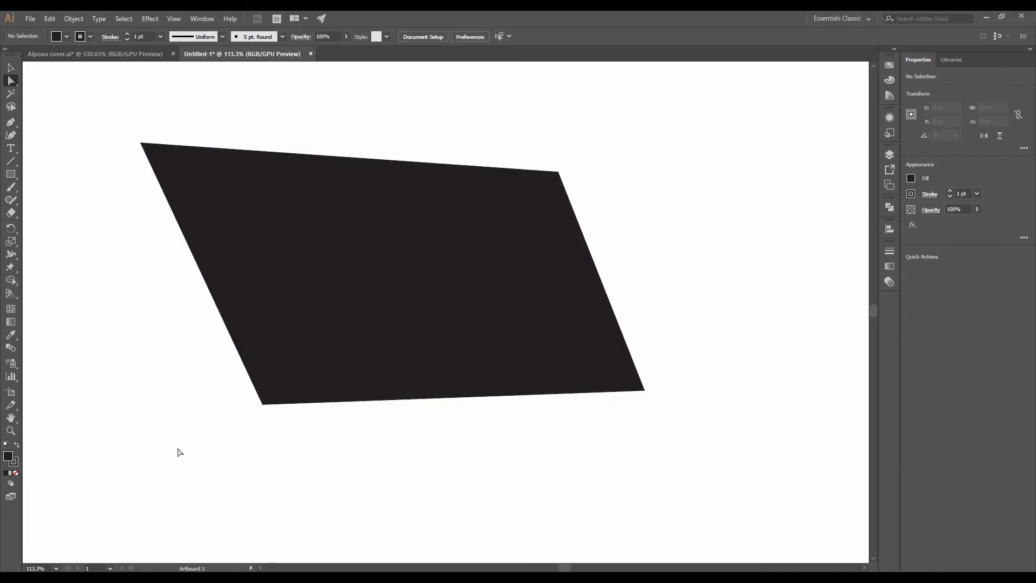
# Marquee-select all the shape's corners, shift them slightly, then delete the parallelogram.
pyautogui.moveTo(198, 124); pyautogui.dragTo(764, 460)
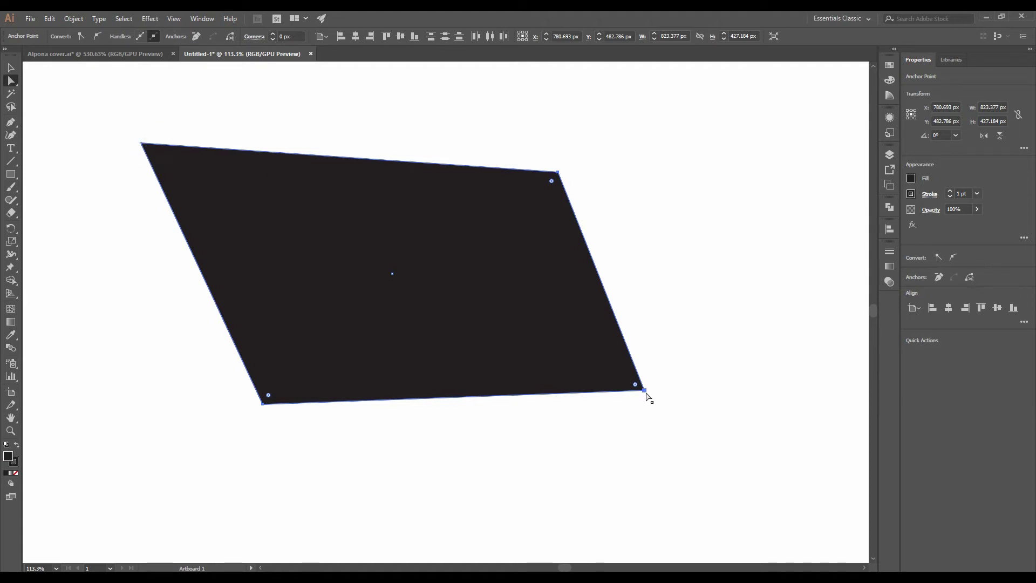
pyautogui.moveTo(644, 390)
pyautogui.mouseDown()
pyautogui.moveTo(697, 287)
pyautogui.moveTo(438, 432)
pyautogui.moveTo(271, 338)
pyautogui.moveTo(609, 326)
pyautogui.moveTo(602, 438)
pyautogui.moveTo(398, 458)
pyautogui.moveTo(542, 458)
pyautogui.moveTo(528, 462)
pyautogui.moveTo(627, 398)
pyautogui.moveTo(644, 346)
pyautogui.moveTo(565, 419)
pyautogui.moveTo(500, 446)
pyautogui.moveTo(427, 454)
pyautogui.moveTo(615, 389)
pyautogui.moveTo(699, 402)
pyautogui.moveTo(600, 420)
pyautogui.moveTo(636, 402)
pyautogui.mouseUp()
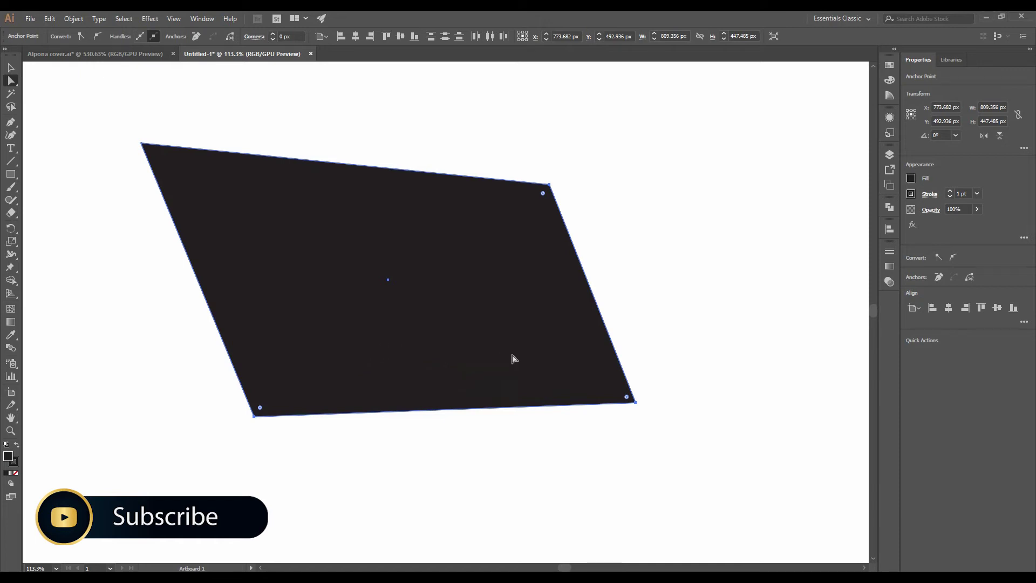
pyautogui.press('Delete')
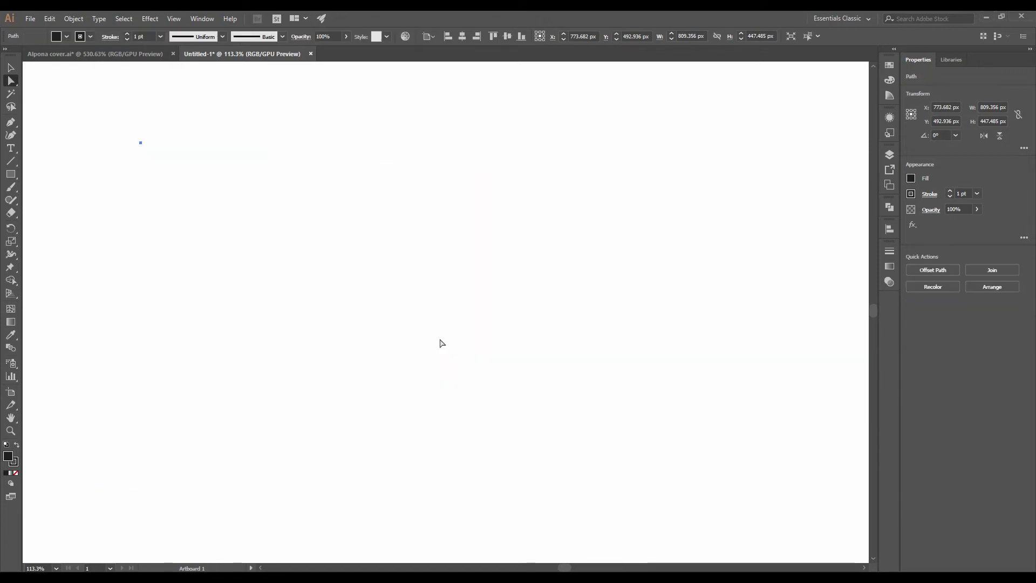
# Draw a new 151.809 px black square and switch to Direct Selection.
pyautogui.click(11, 173)
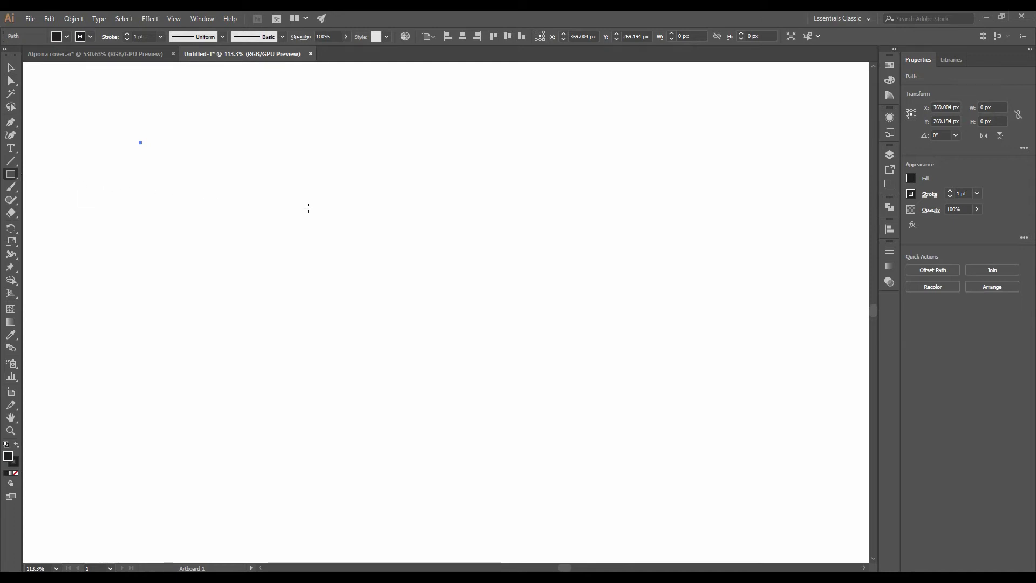
pyautogui.moveTo(307, 209); pyautogui.dragTo(354, 208)
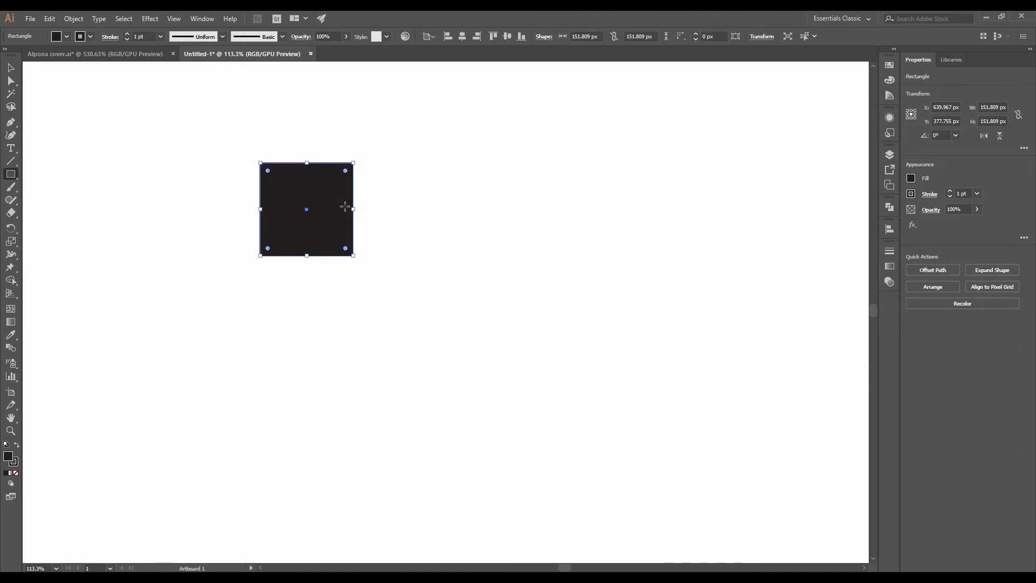
pyautogui.press('a')
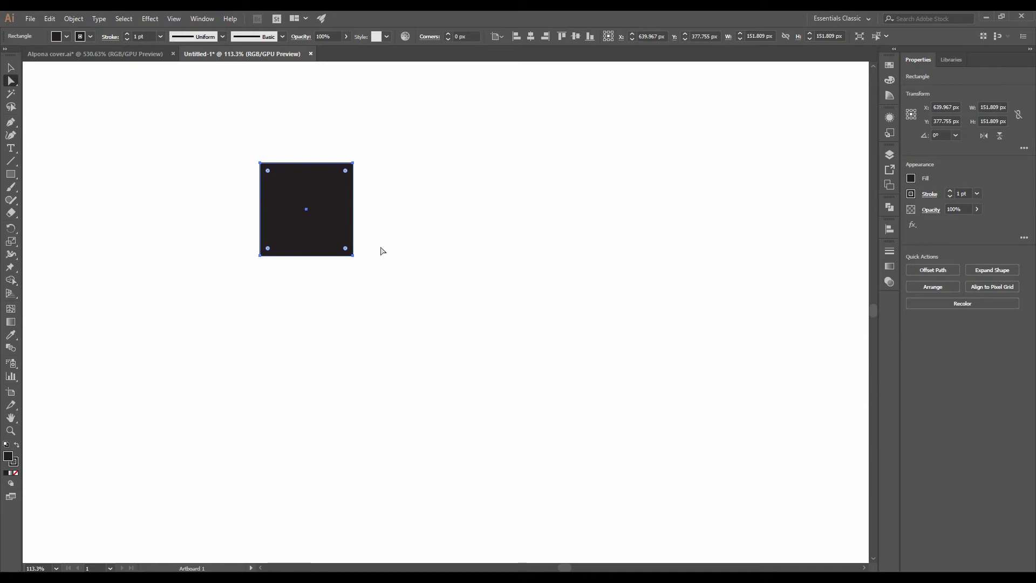
# Check the Window and View menus for the Smart Guides option.
pyautogui.click(202, 19)
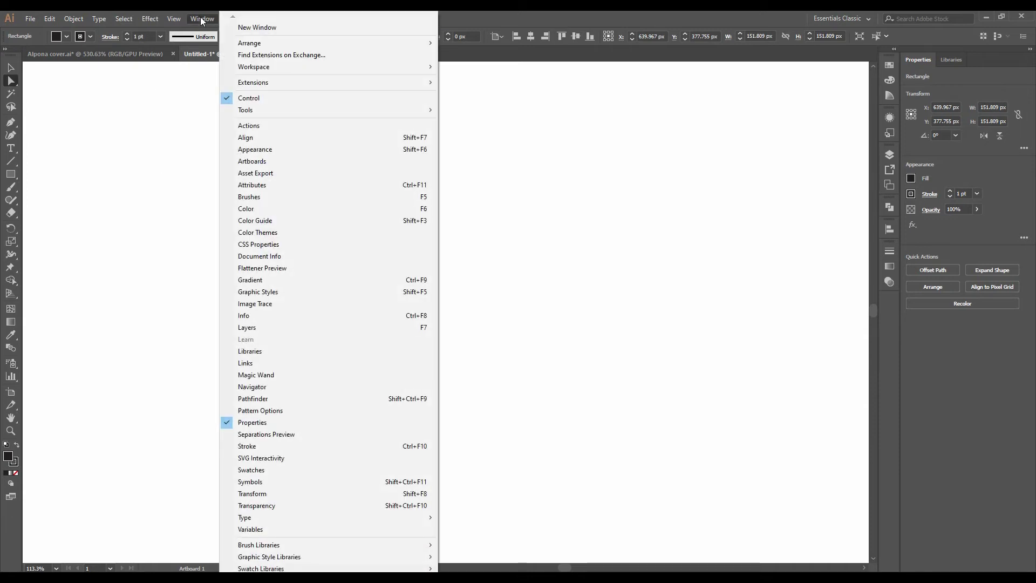
pyautogui.click(201, 19)
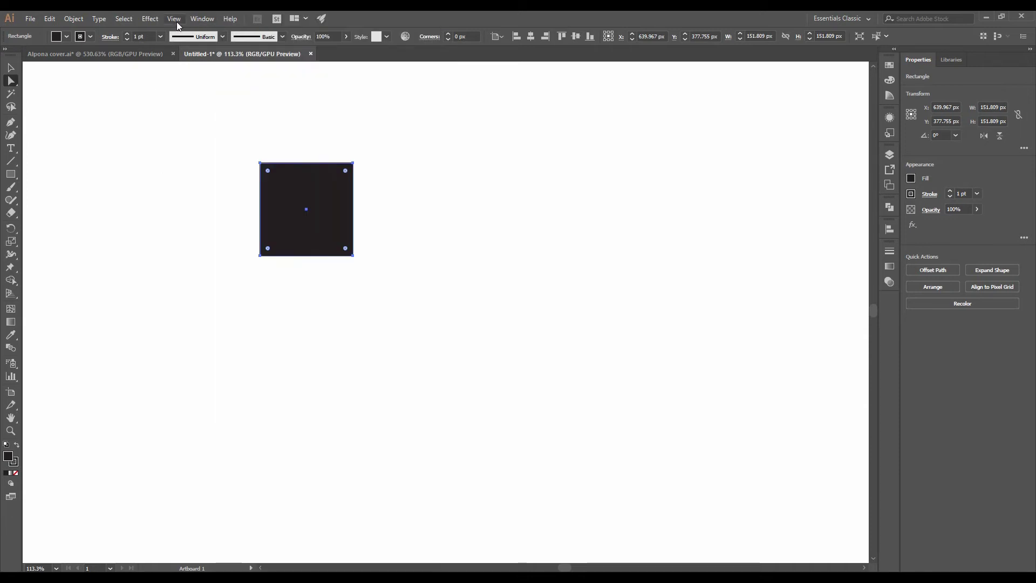
pyautogui.click(175, 20)
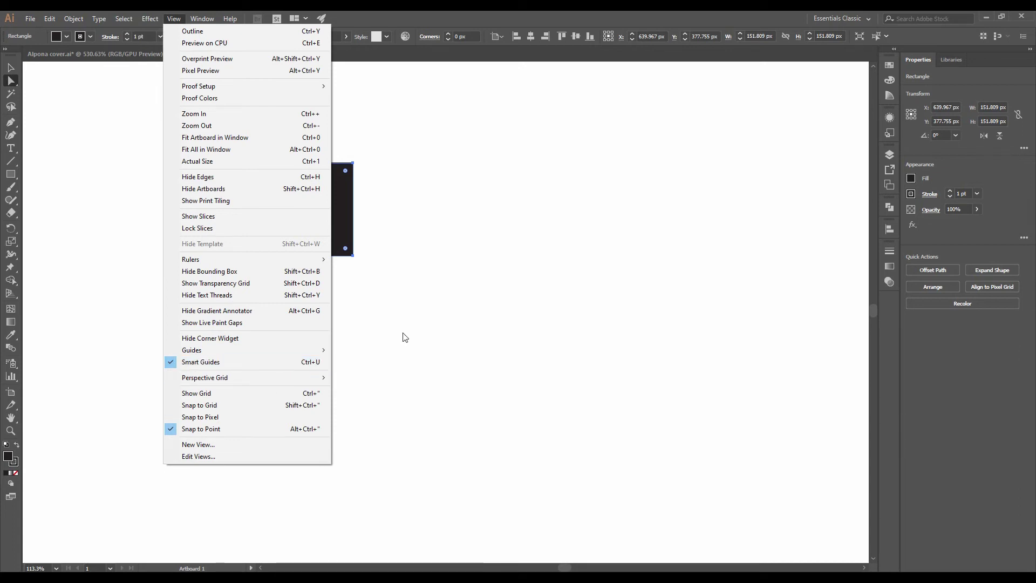
pyautogui.click(412, 315)
# Move the square toward the artboard centre, to X 753.824 px, Y 456.307 px.
pyautogui.click(314, 225)
pyautogui.moveTo(313, 224)
pyautogui.mouseDown()
pyautogui.moveTo(325, 245)
pyautogui.moveTo(337, 244)
pyautogui.moveTo(266, 213)
pyautogui.moveTo(318, 305)
pyautogui.moveTo(256, 205)
pyautogui.moveTo(245, 217)
pyautogui.mouseUp()
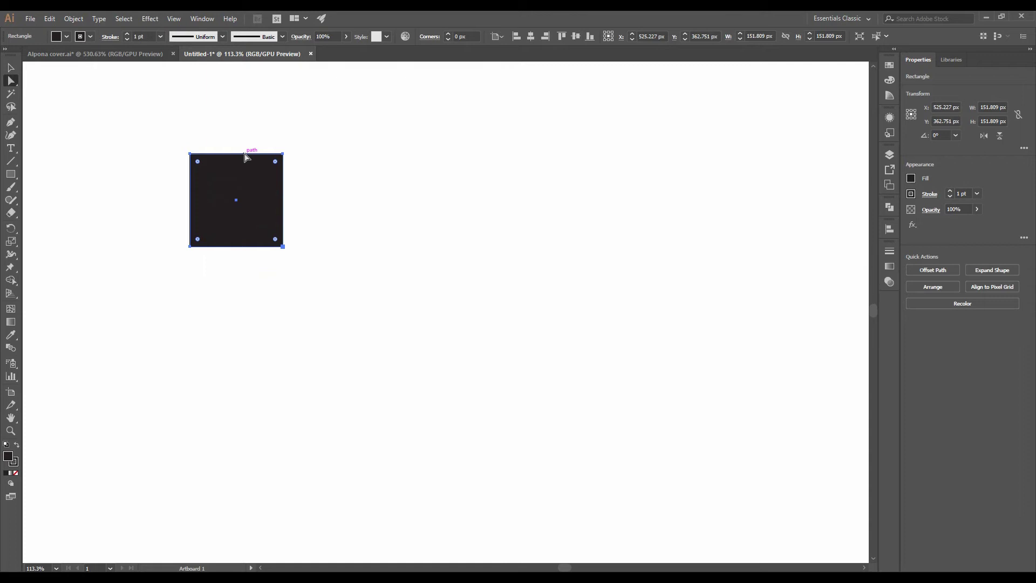
pyautogui.moveTo(246, 157); pyautogui.dragTo(369, 263)
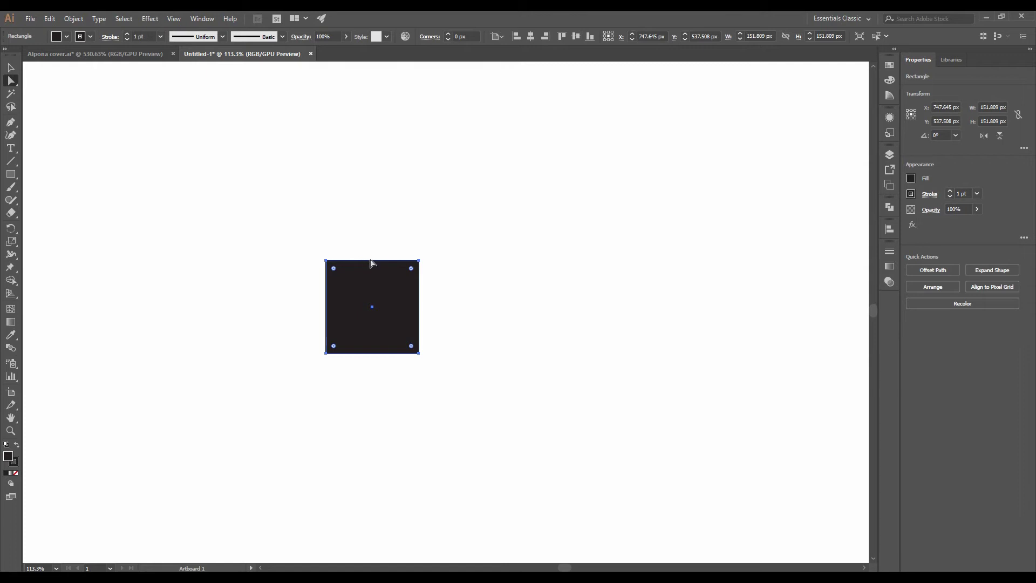
pyautogui.moveTo(370, 263); pyautogui.dragTo(374, 213)
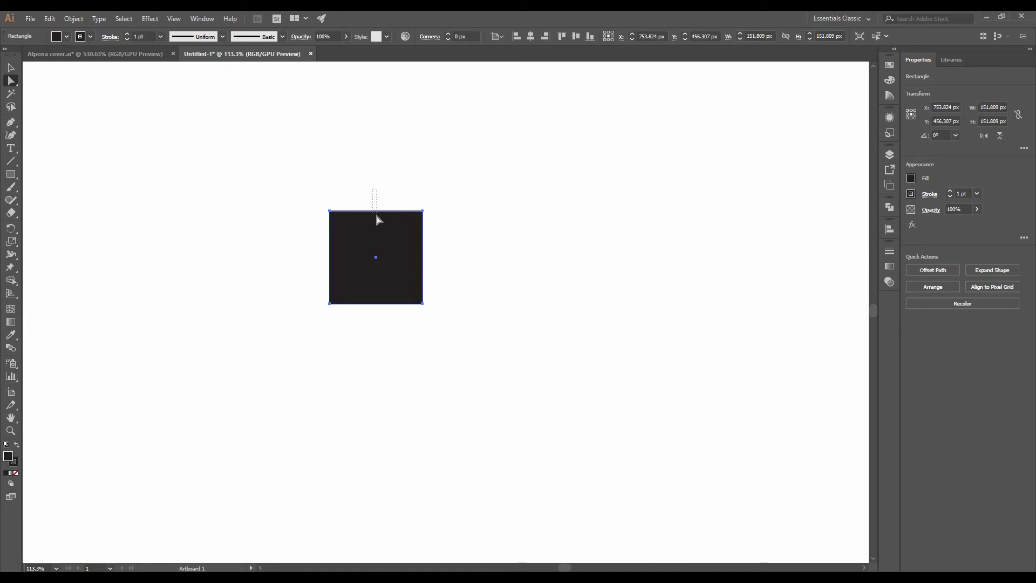
# Drag the square's top edge up and right and its bottom edge down to skew it.
pyautogui.click(376, 219)
pyautogui.moveTo(368, 214); pyautogui.dragTo(565, 169)
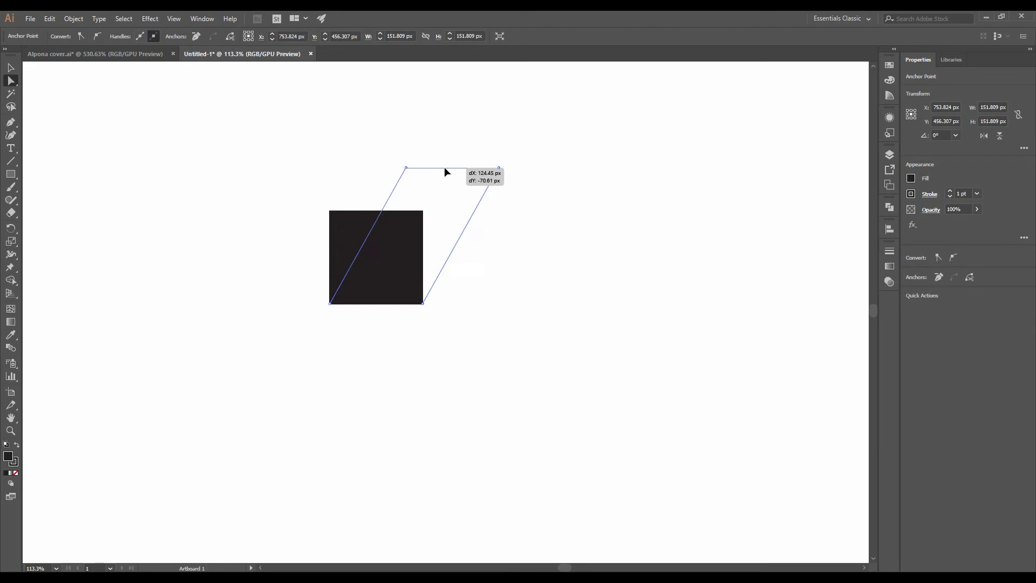
pyautogui.moveTo(564, 169)
pyautogui.mouseDown()
pyautogui.moveTo(626, 214)
pyautogui.moveTo(247, 178)
pyautogui.moveTo(587, 169)
pyautogui.moveTo(319, 260)
pyautogui.moveTo(542, 209)
pyautogui.moveTo(278, 203)
pyautogui.moveTo(140, 215)
pyautogui.moveTo(399, 186)
pyautogui.moveTo(147, 145)
pyautogui.moveTo(661, 178)
pyautogui.moveTo(689, 302)
pyautogui.moveTo(442, 174)
pyautogui.moveTo(243, 185)
pyautogui.moveTo(391, 160)
pyautogui.moveTo(363, 169)
pyautogui.moveTo(367, 213)
pyautogui.moveTo(581, 125)
pyautogui.moveTo(680, 137)
pyautogui.mouseUp()
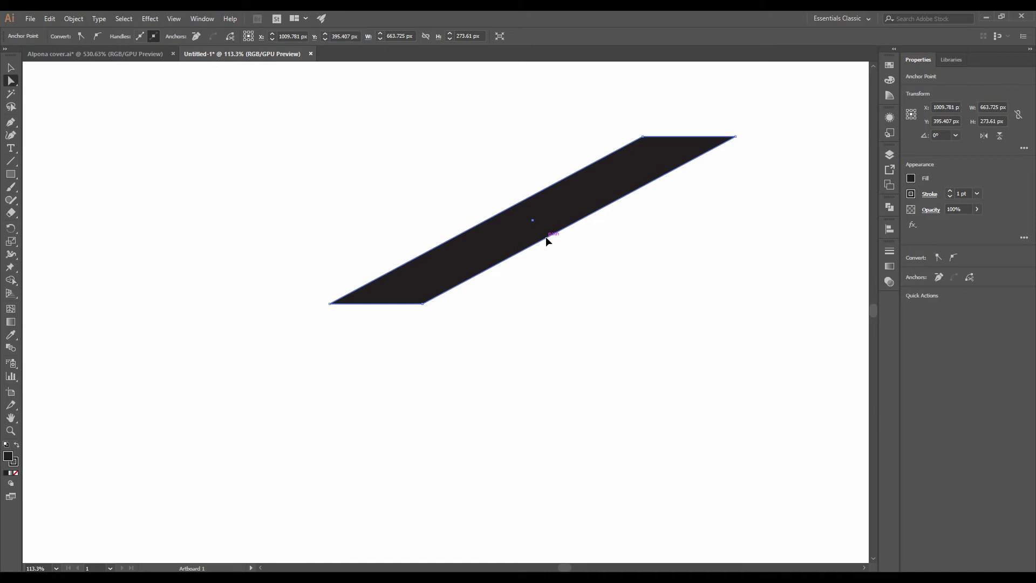
pyautogui.moveTo(547, 237)
pyautogui.mouseDown()
pyautogui.moveTo(223, 429)
pyautogui.moveTo(426, 443)
pyautogui.moveTo(522, 390)
pyautogui.moveTo(569, 290)
pyautogui.mouseUp()
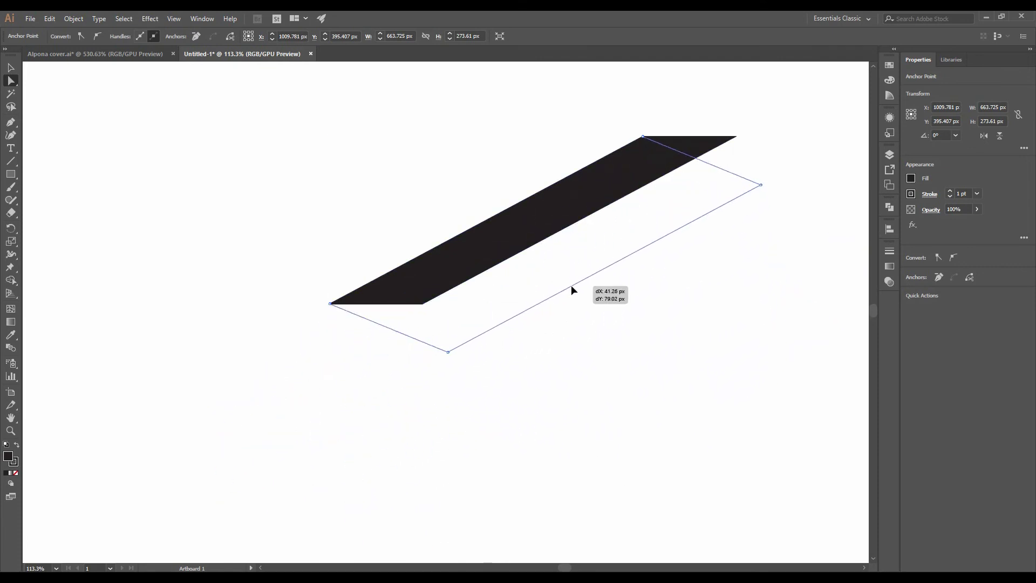
pyautogui.moveTo(569, 290)
pyautogui.mouseDown()
pyautogui.moveTo(252, 341)
pyautogui.moveTo(534, 353)
pyautogui.moveTo(572, 340)
pyautogui.moveTo(465, 405)
pyautogui.moveTo(483, 397)
pyautogui.mouseUp()
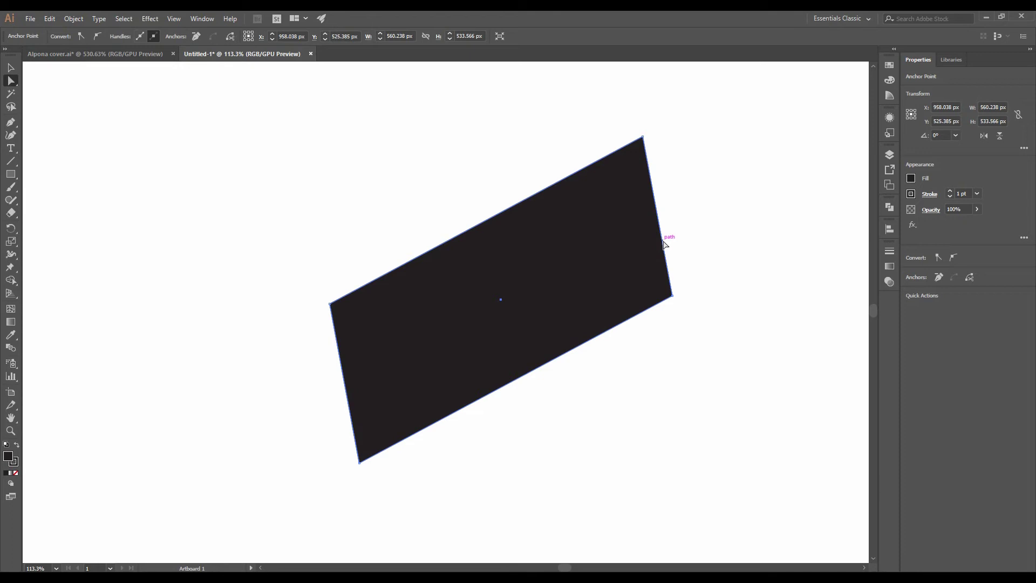
# Swing the right edge across to form a narrow diamond, then undo the edits.
pyautogui.click(697, 246)
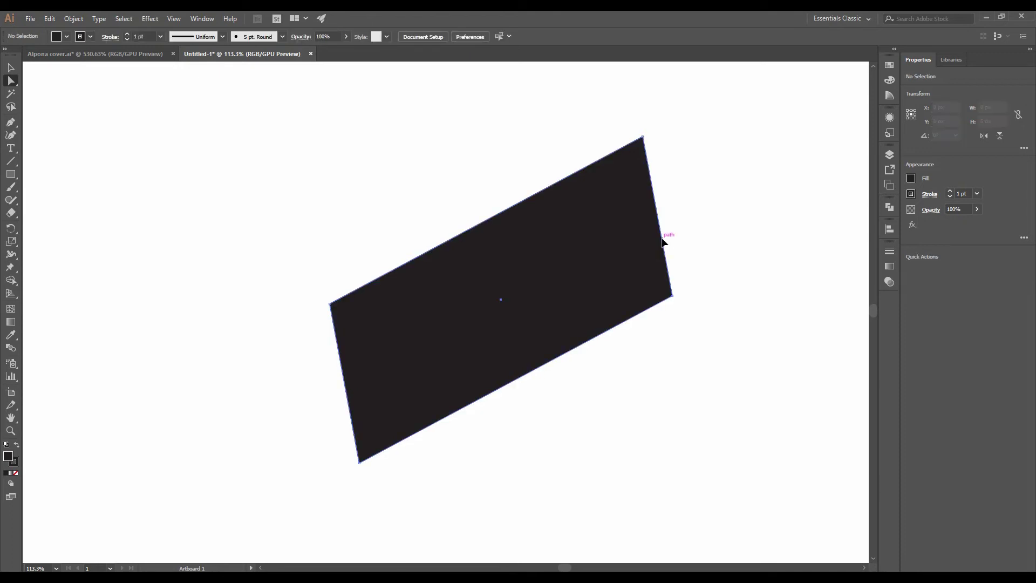
pyautogui.moveTo(667, 243); pyautogui.dragTo(755, 221)
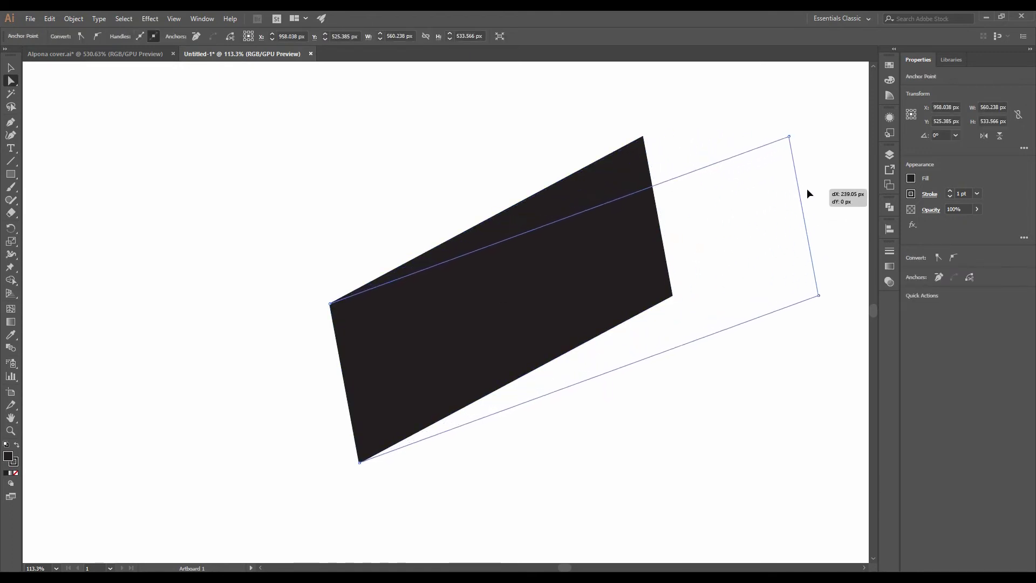
pyautogui.moveTo(754, 221)
pyautogui.mouseDown()
pyautogui.moveTo(384, 210)
pyautogui.moveTo(131, 317)
pyautogui.mouseUp()
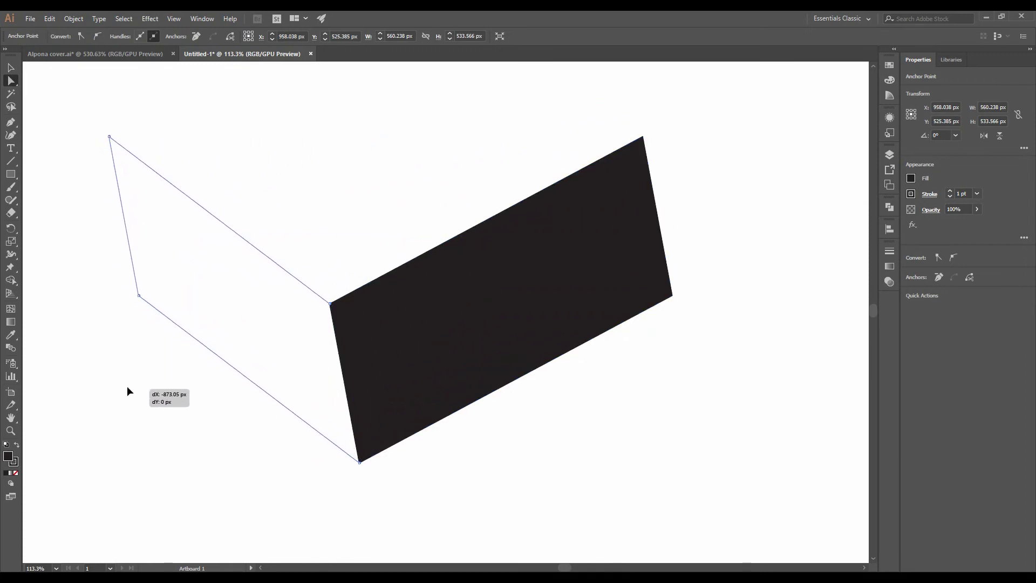
pyautogui.moveTo(133, 313)
pyautogui.mouseDown()
pyautogui.moveTo(693, 180)
pyautogui.moveTo(317, 157)
pyautogui.moveTo(231, 250)
pyautogui.moveTo(662, 389)
pyautogui.moveTo(639, 183)
pyautogui.moveTo(151, 213)
pyautogui.moveTo(122, 375)
pyautogui.moveTo(438, 155)
pyautogui.moveTo(604, 104)
pyautogui.moveTo(331, 104)
pyautogui.moveTo(220, 120)
pyautogui.moveTo(334, 138)
pyautogui.moveTo(374, 180)
pyautogui.moveTo(427, 186)
pyautogui.moveTo(413, 219)
pyautogui.mouseUp()
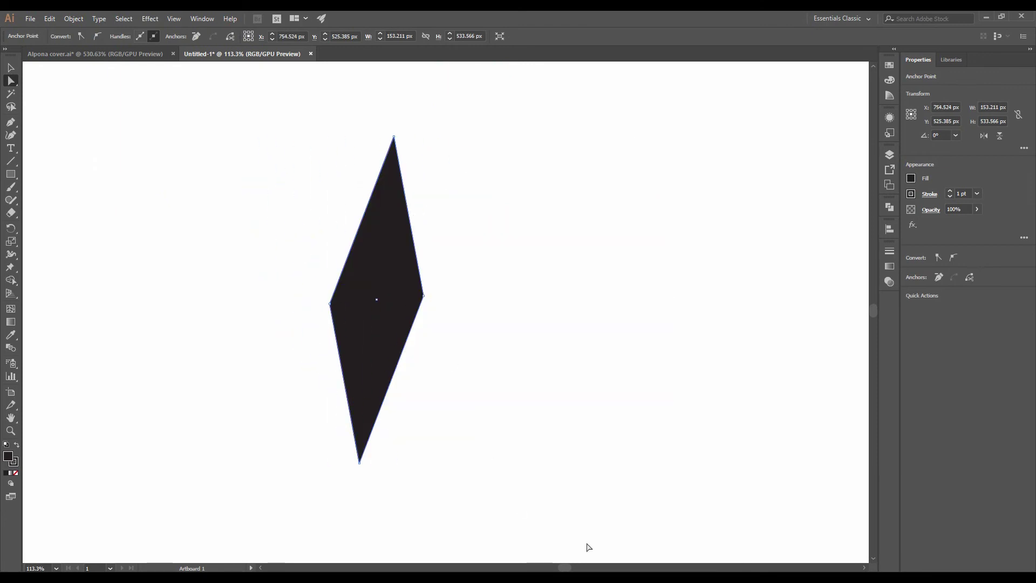
pyautogui.hotkey('ctrl', 'z')
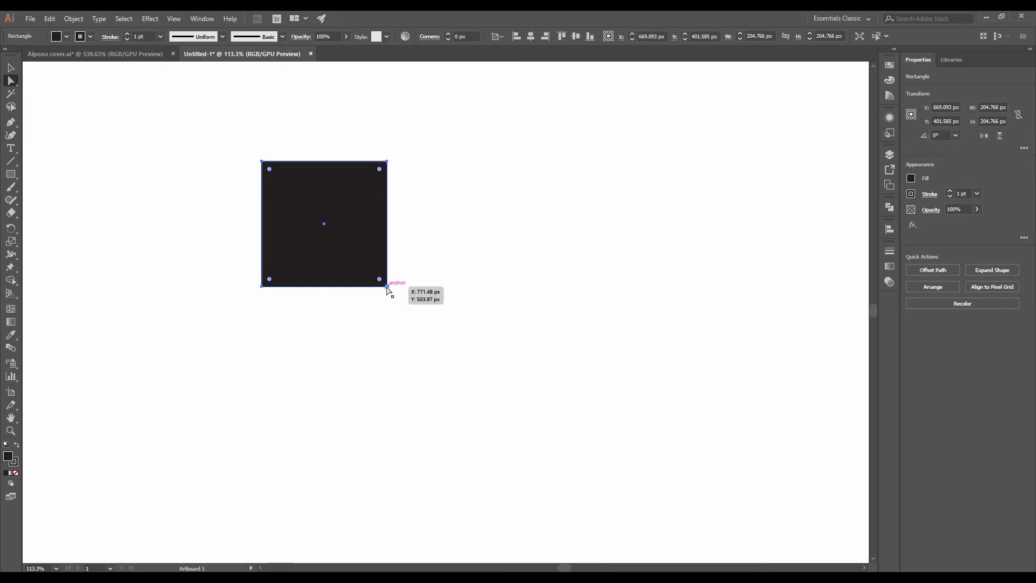
# Slant the square by sliding its bottom corners left, undo it, then select the bottom-left corner.
pyautogui.click(387, 287)
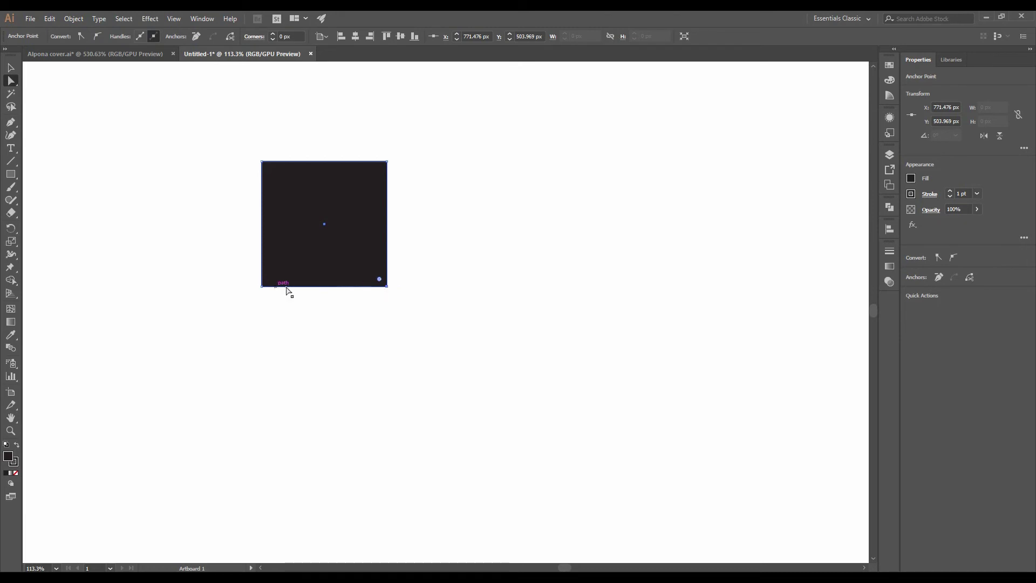
pyautogui.moveTo(231, 260); pyautogui.dragTo(479, 359)
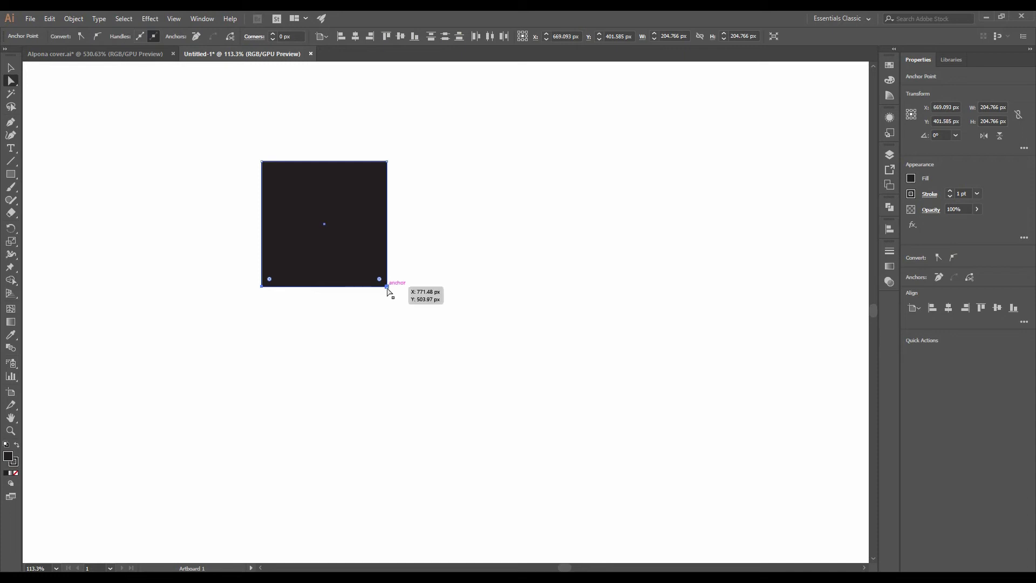
pyautogui.moveTo(387, 287)
pyautogui.mouseDown()
pyautogui.moveTo(234, 442)
pyautogui.moveTo(597, 408)
pyautogui.mouseUp()
pyautogui.rightClick(439, 282)
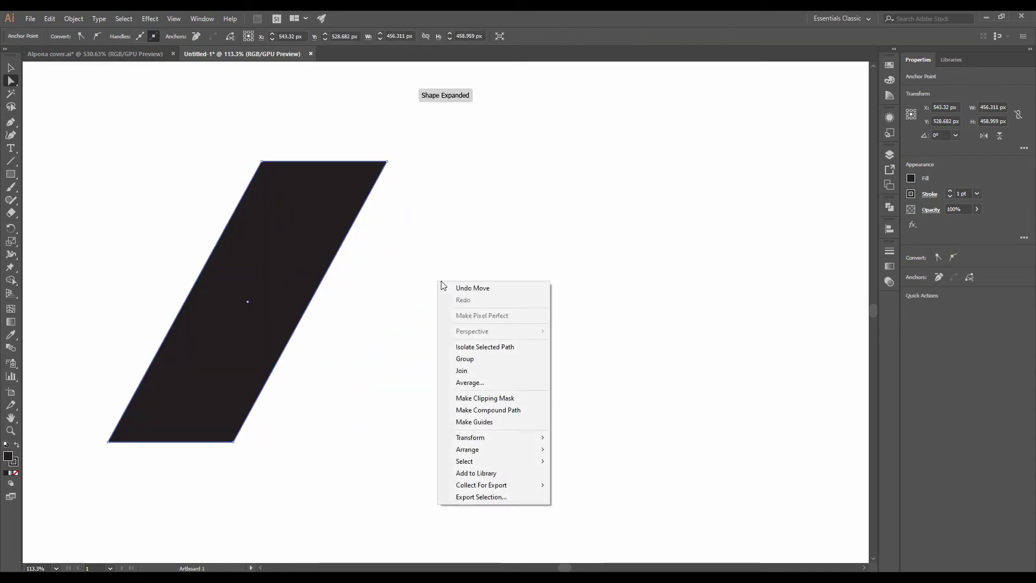
pyautogui.click(468, 288)
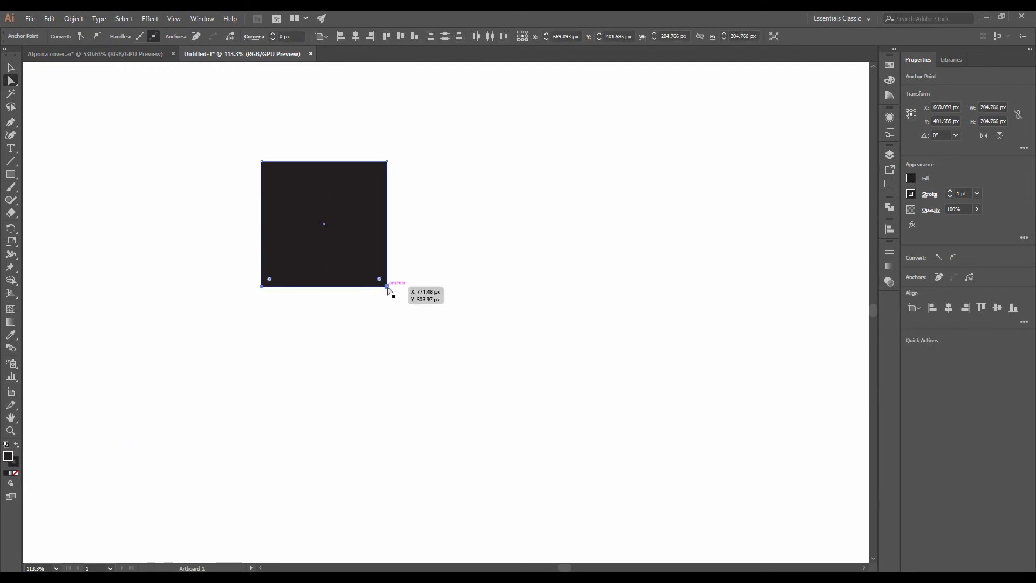
pyautogui.moveTo(387, 286)
pyautogui.mouseDown()
pyautogui.moveTo(273, 372)
pyautogui.moveTo(463, 386)
pyautogui.moveTo(545, 371)
pyautogui.moveTo(436, 383)
pyautogui.moveTo(464, 384)
pyautogui.moveTo(443, 412)
pyautogui.moveTo(354, 423)
pyautogui.moveTo(354, 470)
pyautogui.moveTo(551, 468)
pyautogui.moveTo(474, 478)
pyautogui.moveTo(161, 419)
pyautogui.moveTo(271, 435)
pyautogui.moveTo(337, 427)
pyautogui.moveTo(359, 484)
pyautogui.moveTo(345, 104)
pyautogui.moveTo(490, 232)
pyautogui.moveTo(448, 226)
pyautogui.moveTo(516, 261)
pyautogui.moveTo(190, 341)
pyautogui.moveTo(132, 286)
pyautogui.moveTo(301, 391)
pyautogui.moveTo(338, 400)
pyautogui.moveTo(361, 491)
pyautogui.moveTo(342, 527)
pyautogui.moveTo(325, 525)
pyautogui.moveTo(349, 515)
pyautogui.moveTo(388, 290)
pyautogui.mouseUp()
pyautogui.click(387, 287)
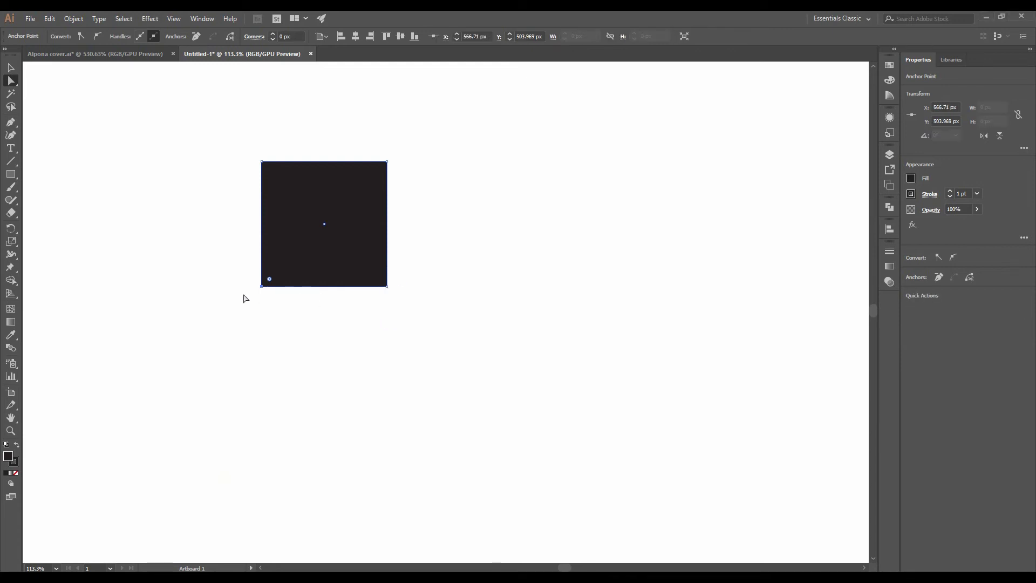
# Stretch the square's bottom down and its right edge out into an 806.708 × 601.059 px rectangle.
pyautogui.moveTo(234, 267); pyautogui.dragTo(440, 351)
pyautogui.moveTo(387, 286); pyautogui.dragTo(389, 529)
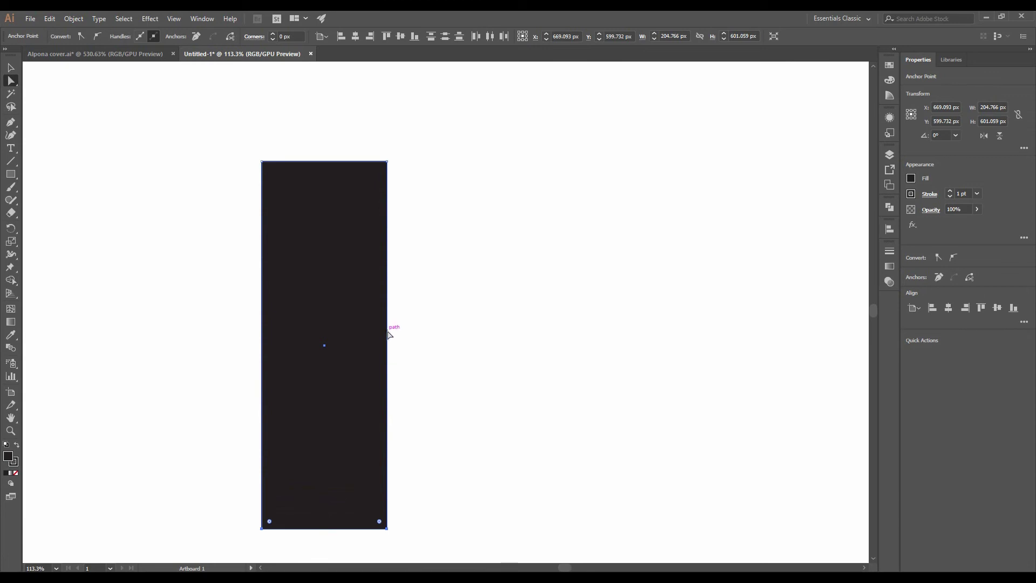
pyautogui.click(442, 346)
pyautogui.click(388, 348)
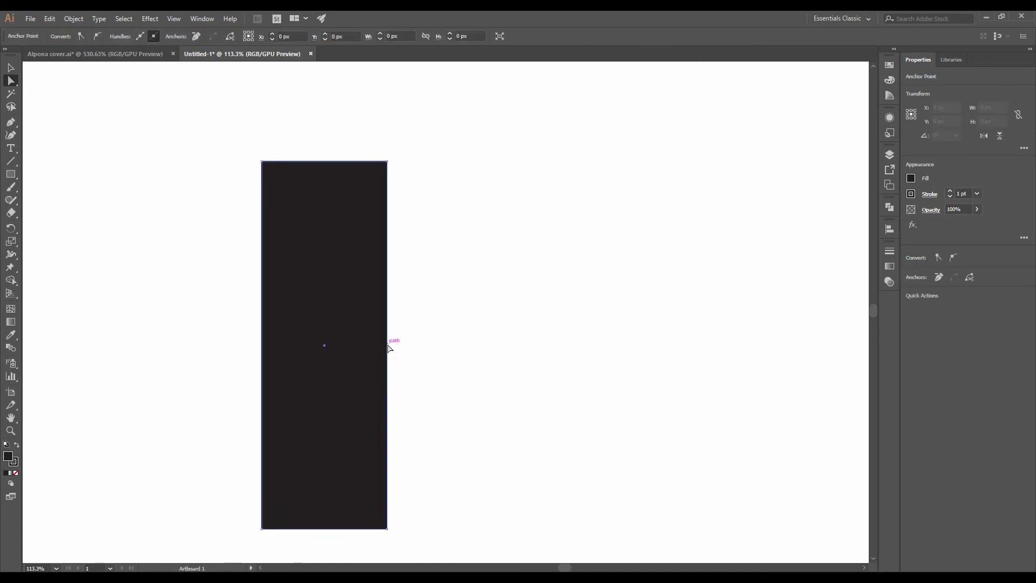
pyautogui.moveTo(388, 348); pyautogui.dragTo(661, 355)
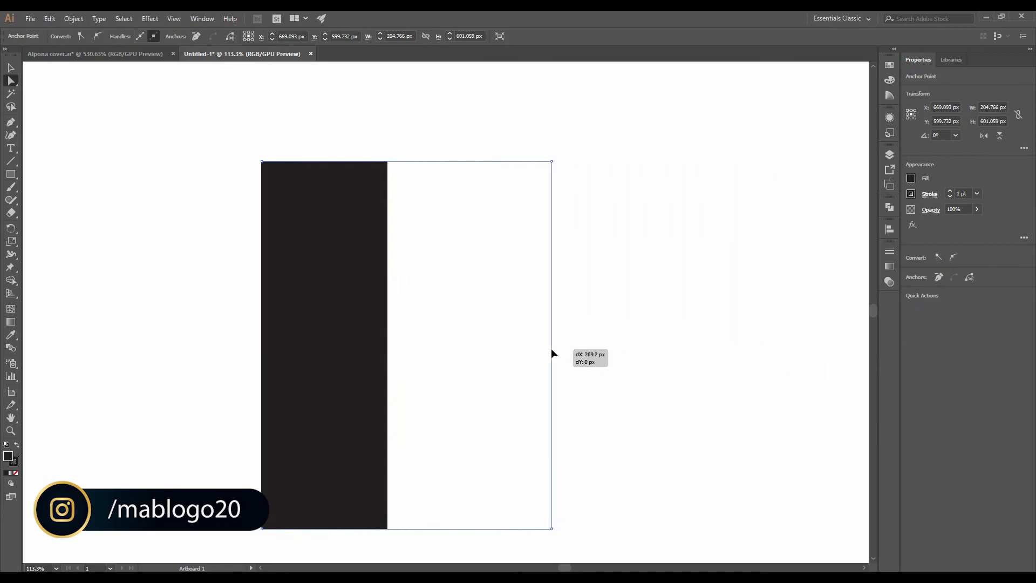
pyautogui.moveTo(551, 354)
pyautogui.mouseDown()
pyautogui.moveTo(633, 309)
pyautogui.moveTo(632, 359)
pyautogui.moveTo(632, 343)
pyautogui.moveTo(632, 354)
pyautogui.moveTo(633, 344)
pyautogui.moveTo(775, 359)
pyautogui.moveTo(576, 345)
pyautogui.moveTo(755, 346)
pyautogui.mouseUp()
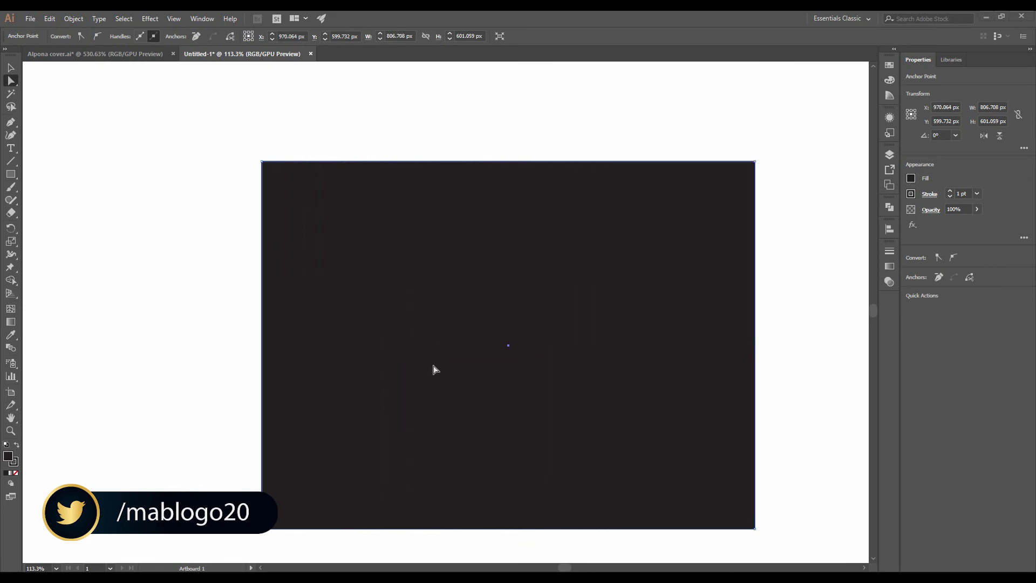
# Move the rectangle up and left, nudge it slightly right, then drag its top edge down slightly.
pyautogui.moveTo(615, 348); pyautogui.dragTo(502, 317)
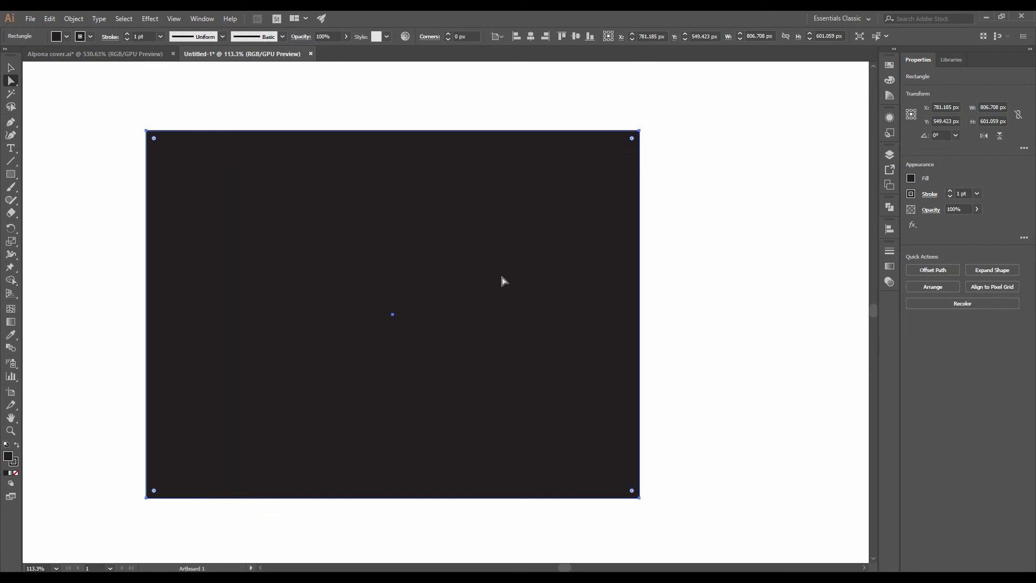
pyautogui.moveTo(502, 280); pyautogui.dragTo(504, 284)
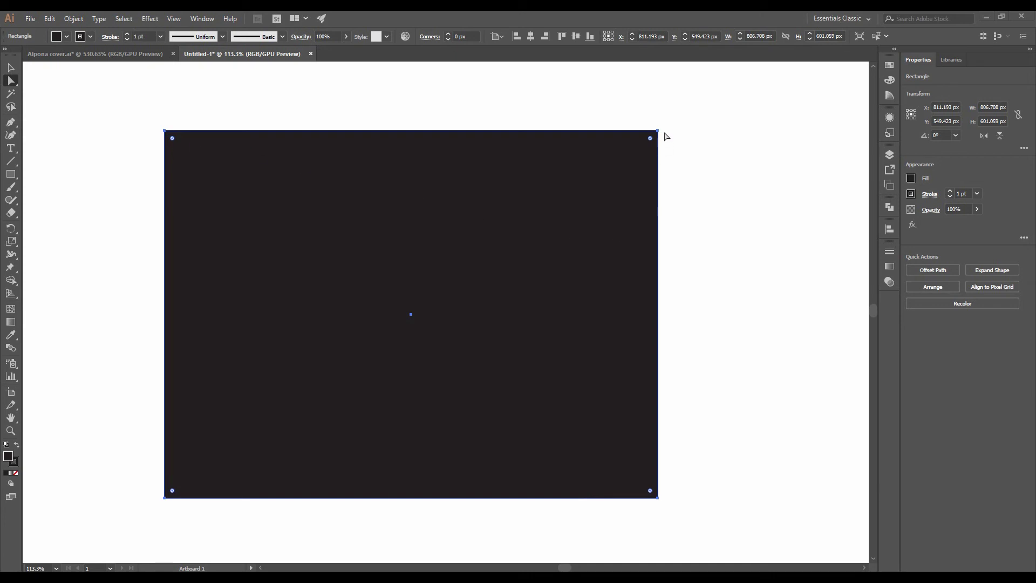
pyautogui.moveTo(656, 130); pyautogui.dragTo(677, 123)
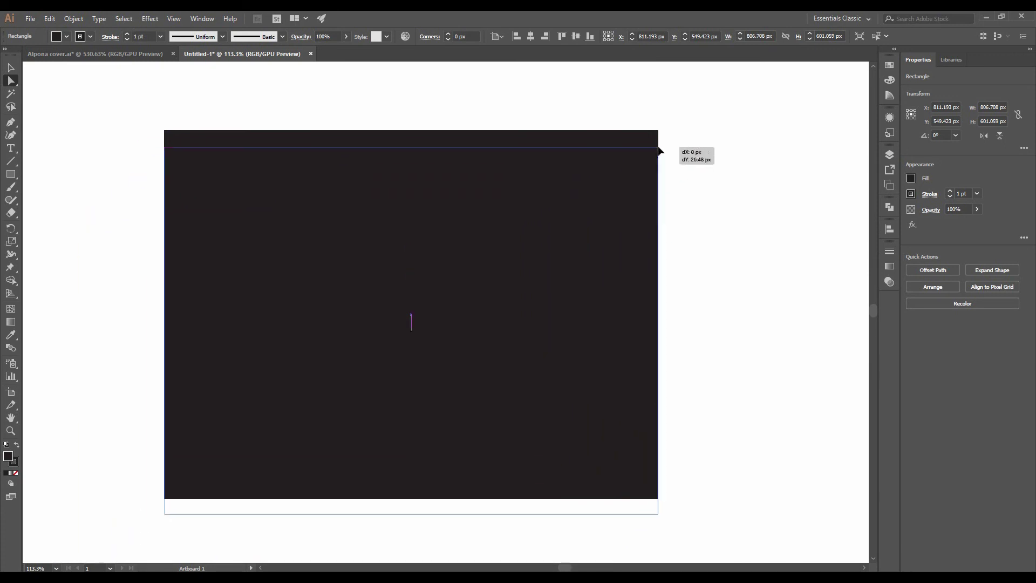
# Pull the rectangle's top-right corner down-left toward the bottom-left corner, forming a tapered L-shape.
pyautogui.moveTo(677, 125); pyautogui.dragTo(666, 128)
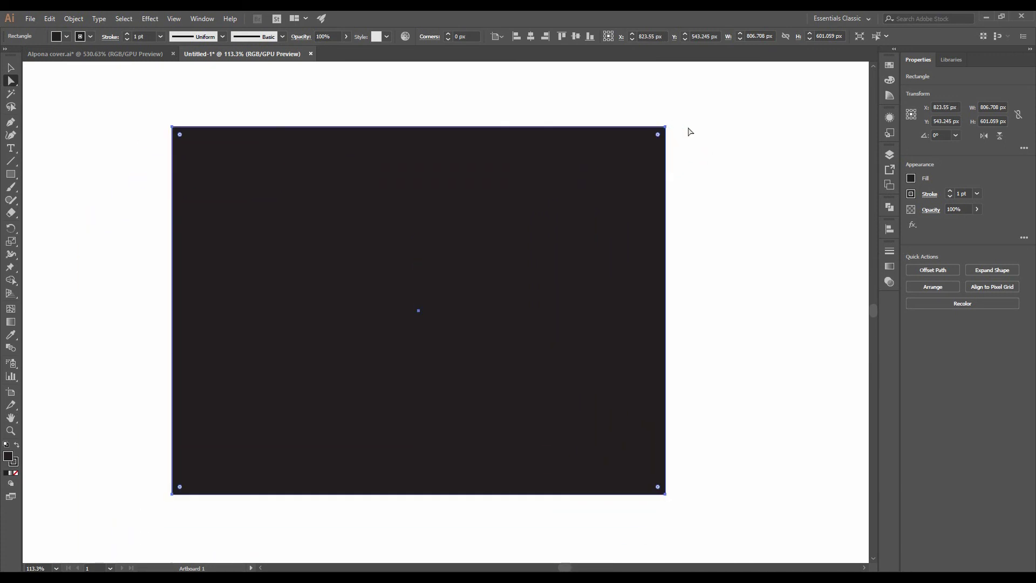
pyautogui.click(659, 132)
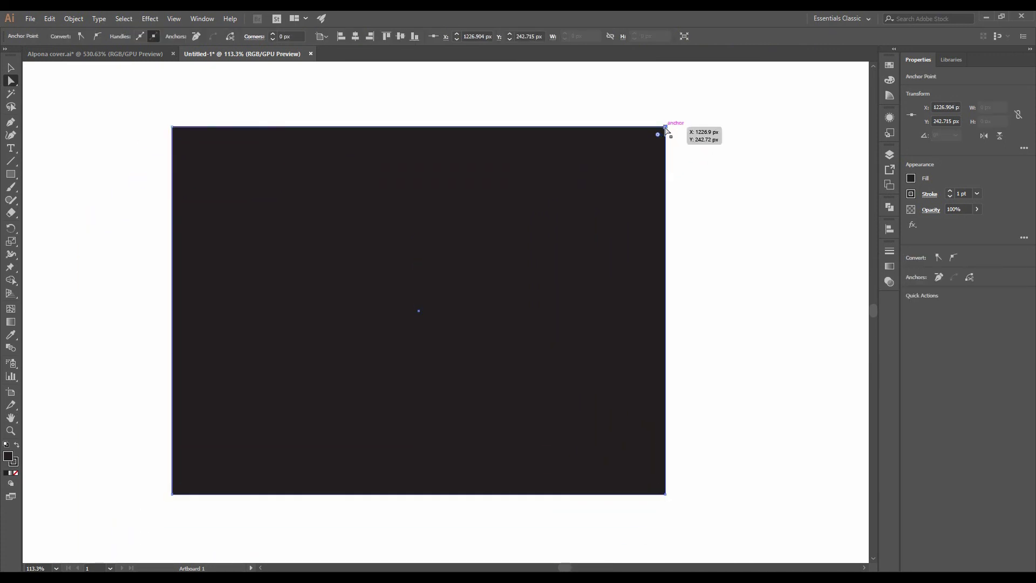
pyautogui.moveTo(661, 132); pyautogui.dragTo(491, 271)
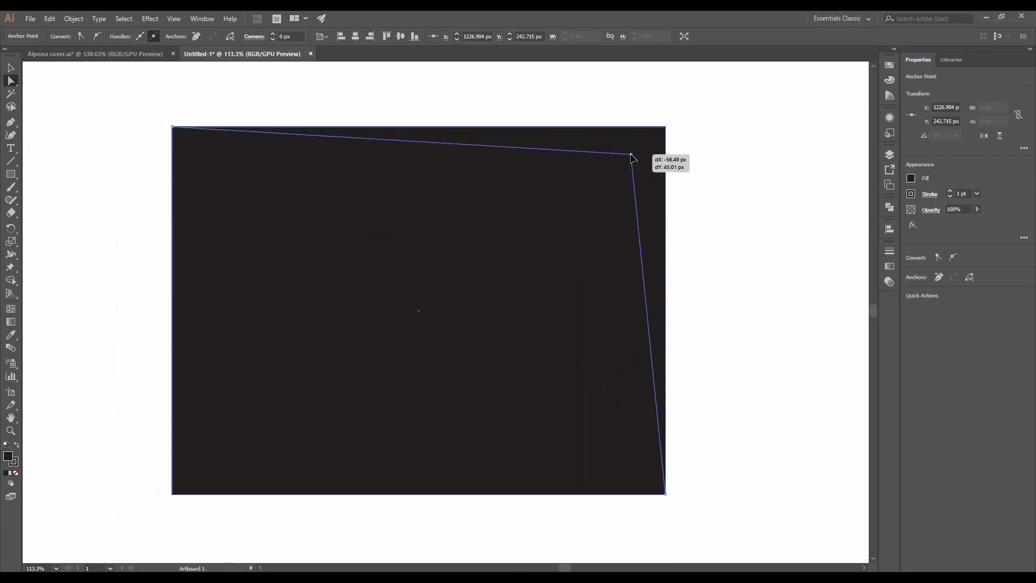
pyautogui.moveTo(490, 270)
pyautogui.mouseDown()
pyautogui.moveTo(609, 195)
pyautogui.moveTo(556, 241)
pyautogui.mouseUp()
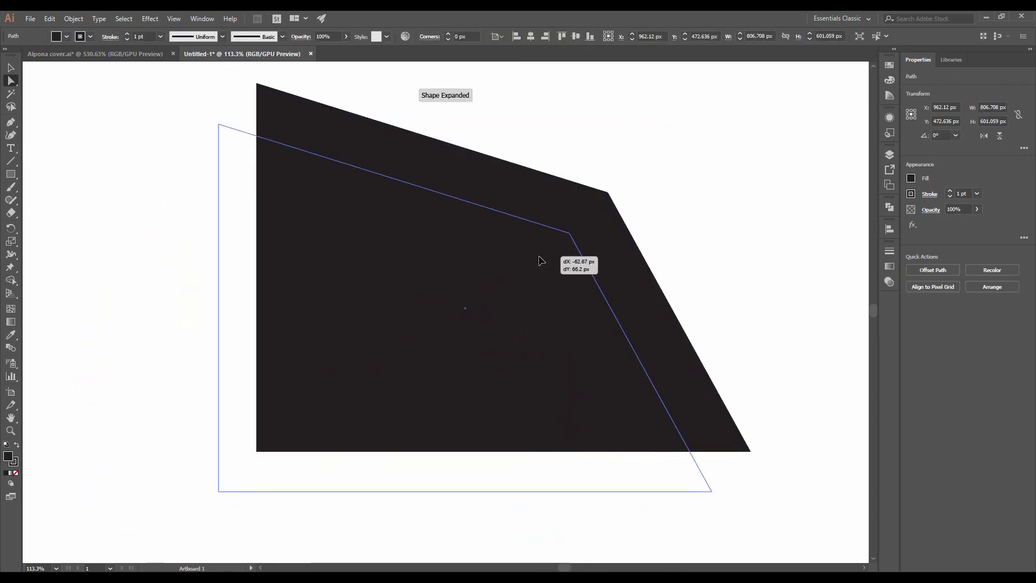
pyautogui.click(572, 222)
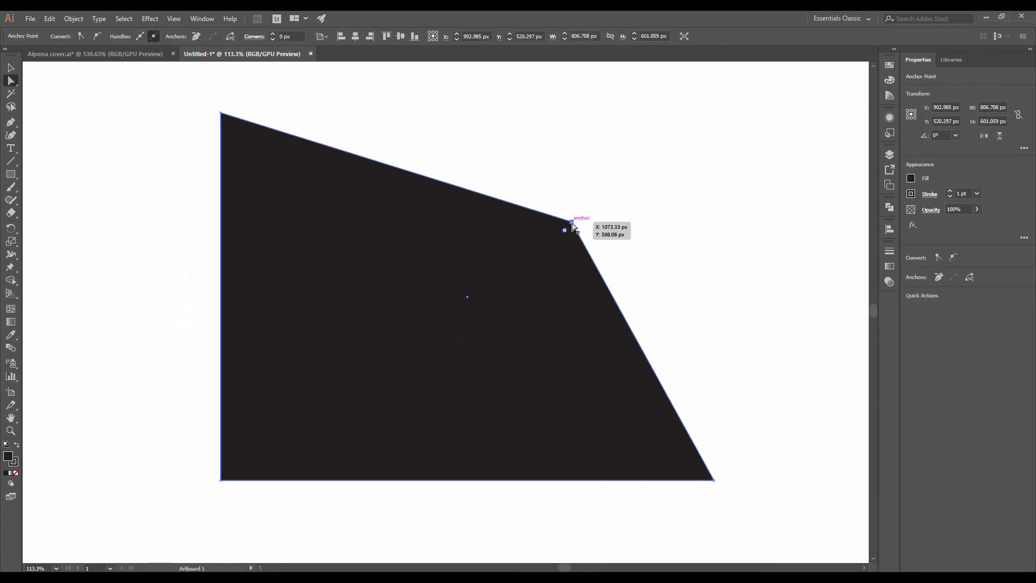
pyautogui.moveTo(572, 222); pyautogui.dragTo(299, 440)
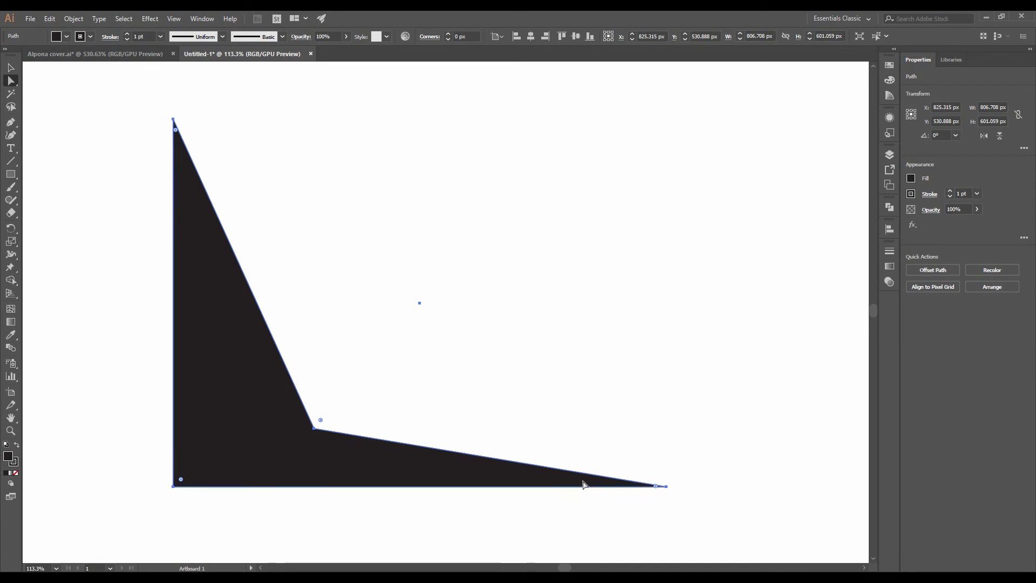
# Rotate the L-shape 39.86° into a V and move it up and right.
pyautogui.press('v')
pyautogui.moveTo(668, 492); pyautogui.dragTo(766, 290)
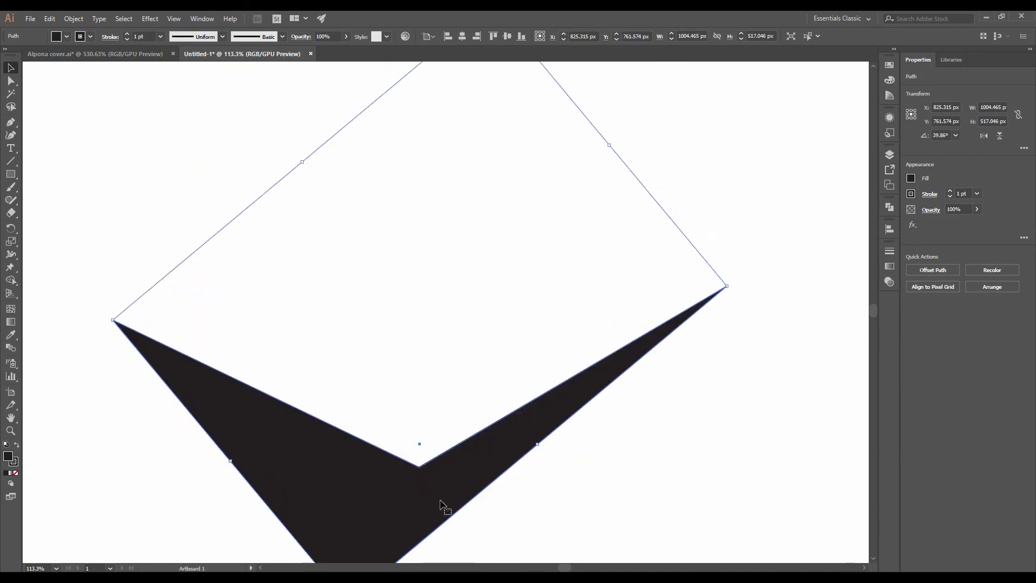
pyautogui.moveTo(427, 507); pyautogui.dragTo(480, 382)
pyautogui.click(575, 389)
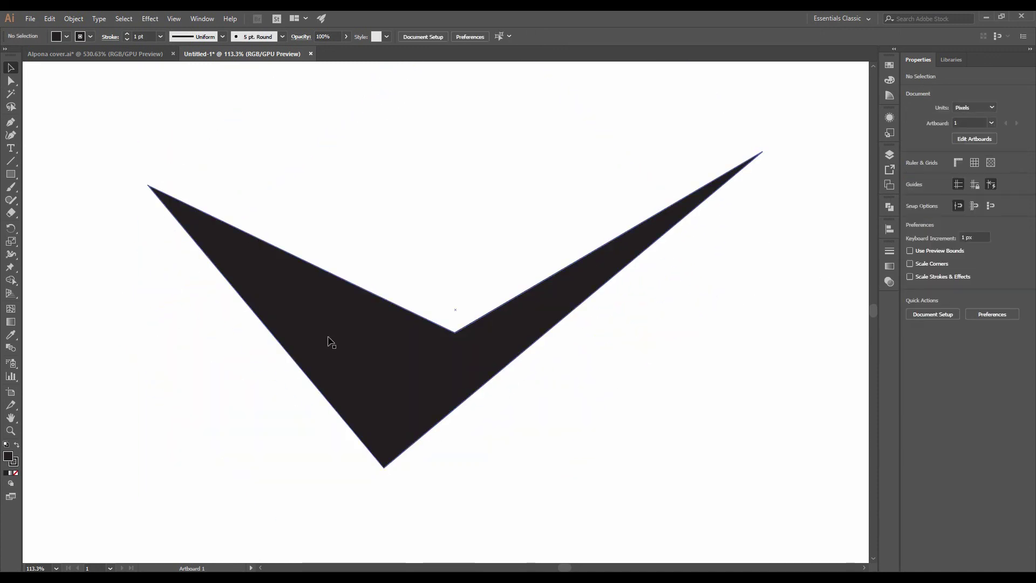
# Drag the V's inner corner point down toward the tip to thin both arms.
pyautogui.click(456, 349)
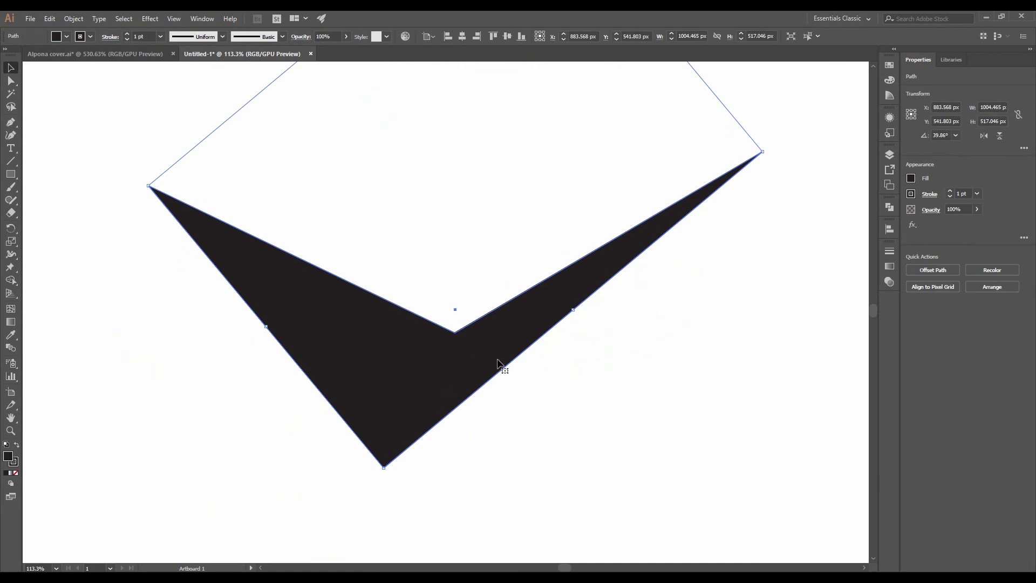
pyautogui.press('a')
pyautogui.click(456, 335)
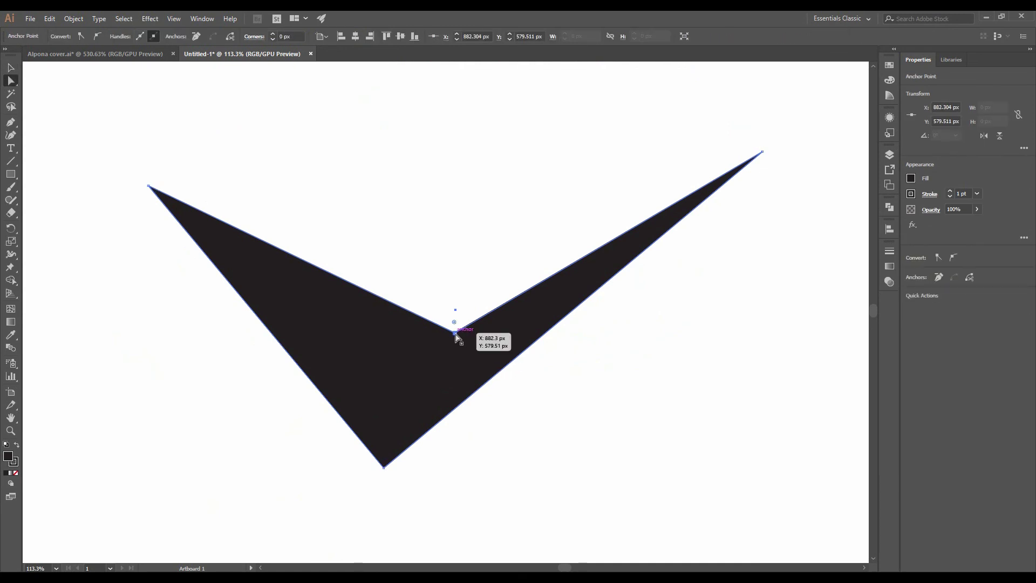
pyautogui.moveTo(455, 335); pyautogui.dragTo(385, 421)
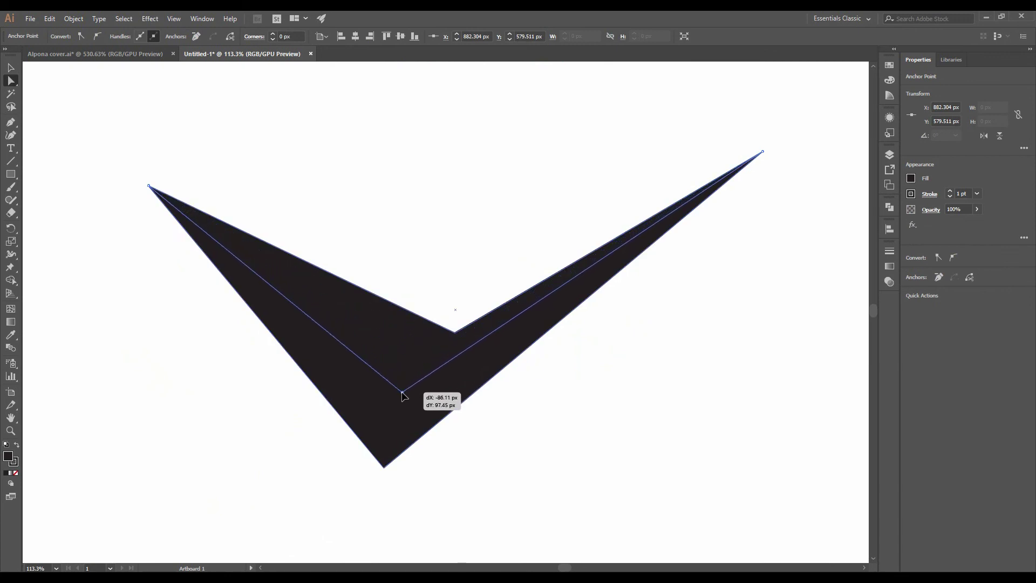
pyautogui.moveTo(386, 421); pyautogui.dragTo(384, 390)
pyautogui.click(522, 412)
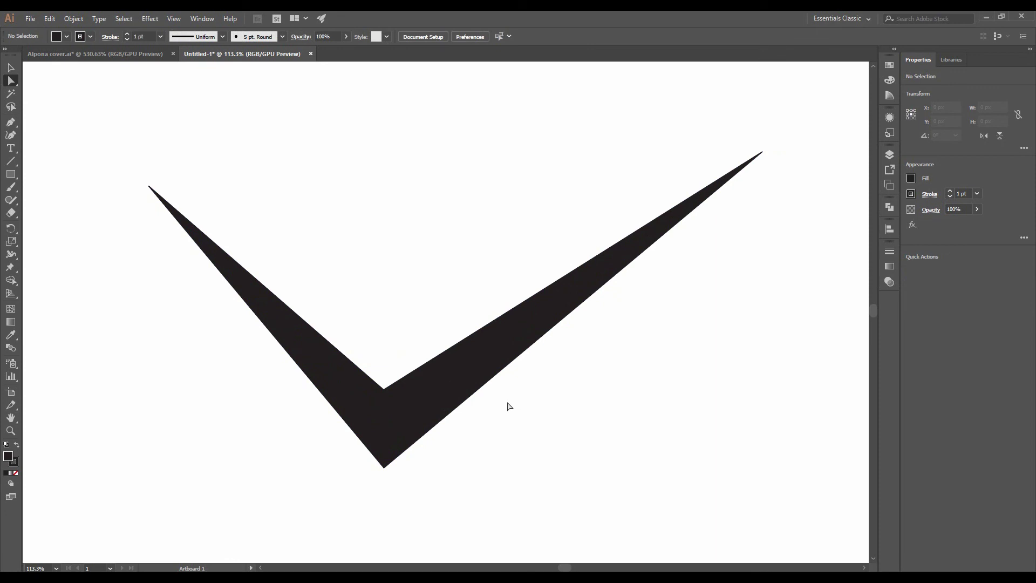
# Select the whole check mark and undo the latest edit to it.
pyautogui.click(398, 401)
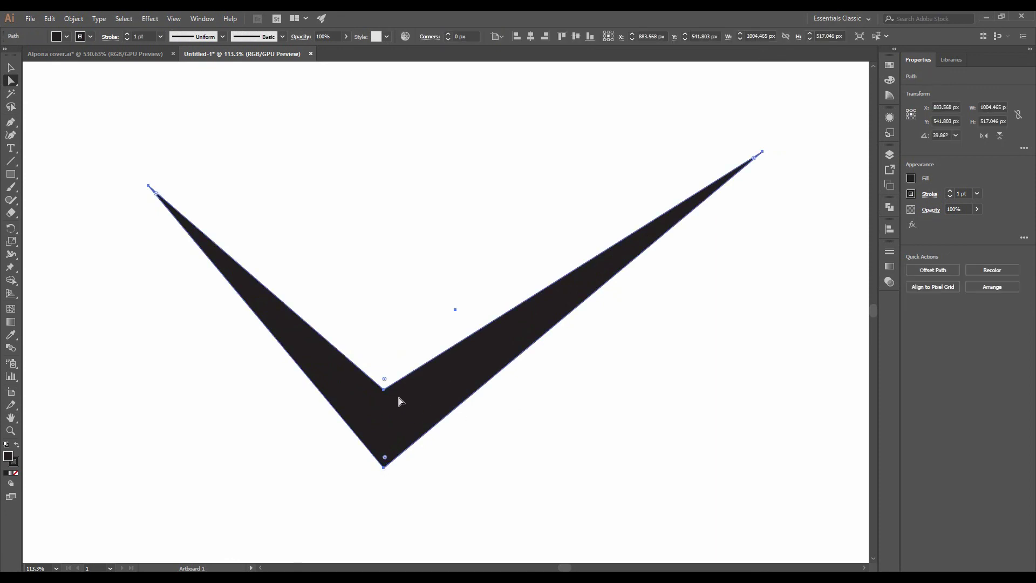
pyautogui.press('v')
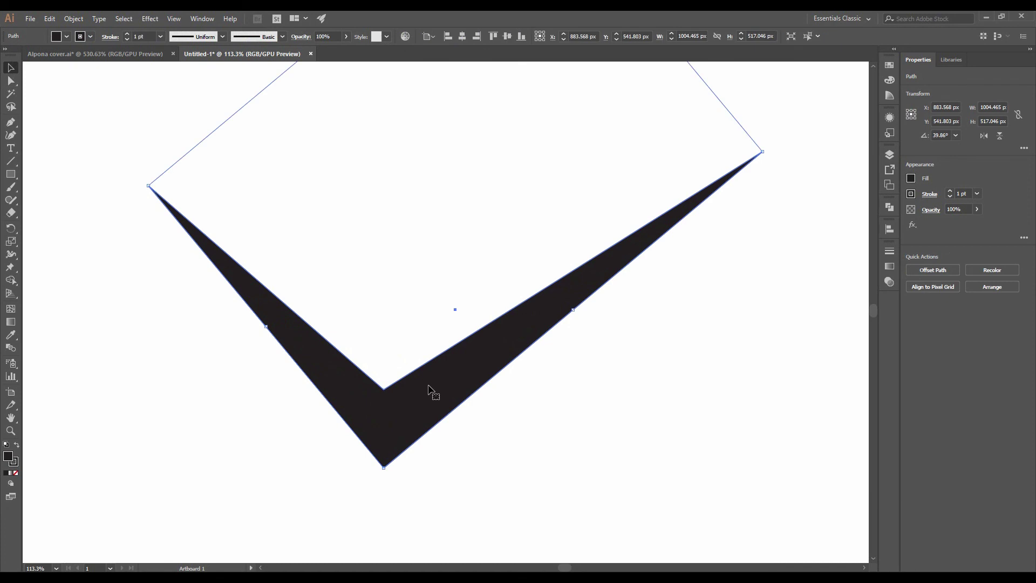
pyautogui.click(614, 398)
pyautogui.click(474, 375)
pyautogui.hotkey('ctrl', 'z')
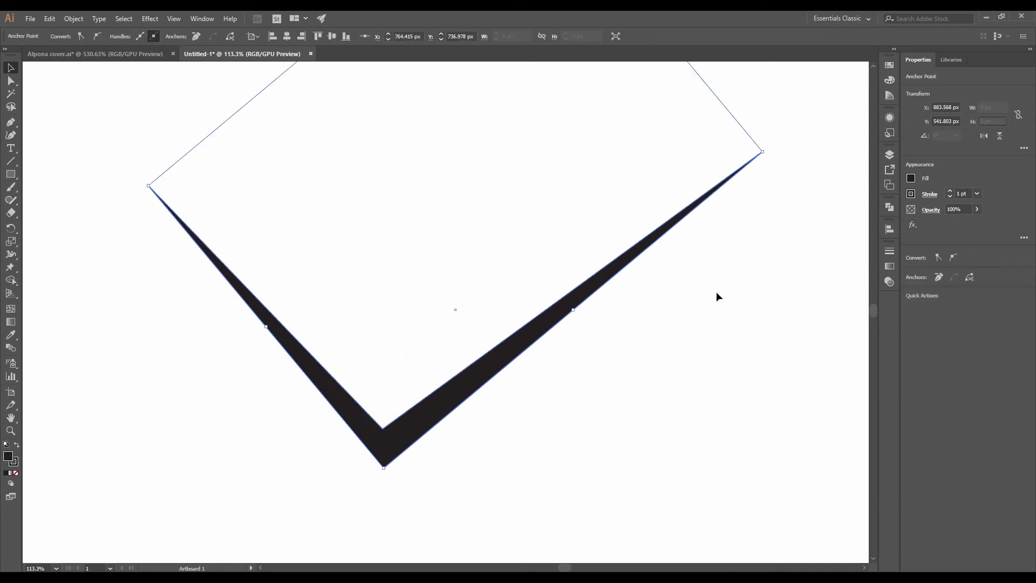
# Undo back to the plain black rectangle, shift it slightly, and delete it.
pyautogui.hotkey('ctrl', 'z')
pyautogui.hotkey('ctrl', 'z')
pyautogui.hotkey('ctrl', 'z')
pyautogui.hotkey('ctrl', 'z')
pyautogui.hotkey('ctrl', 'z')
pyautogui.hotkey('ctrl', 'z')
pyautogui.hotkey('ctrl', 'z')
pyautogui.hotkey('ctrl', 'z')
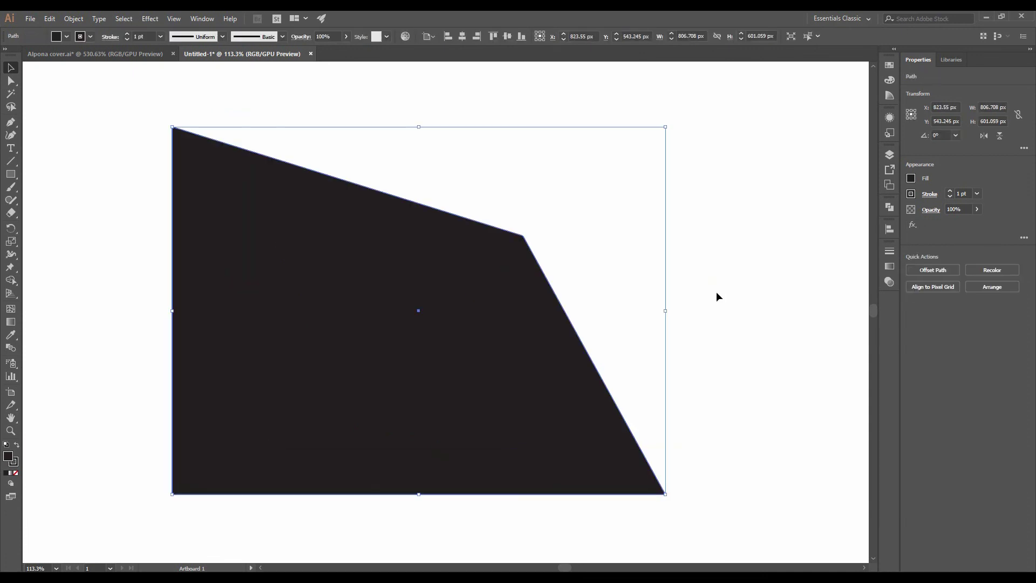
pyautogui.hotkey('ctrl', 'z')
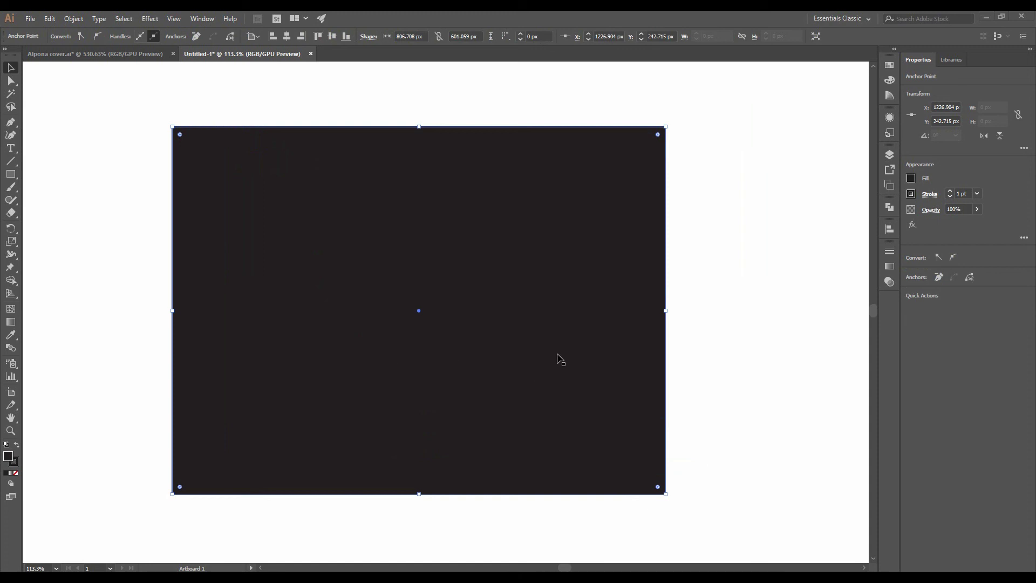
pyautogui.moveTo(544, 364); pyautogui.dragTo(529, 360)
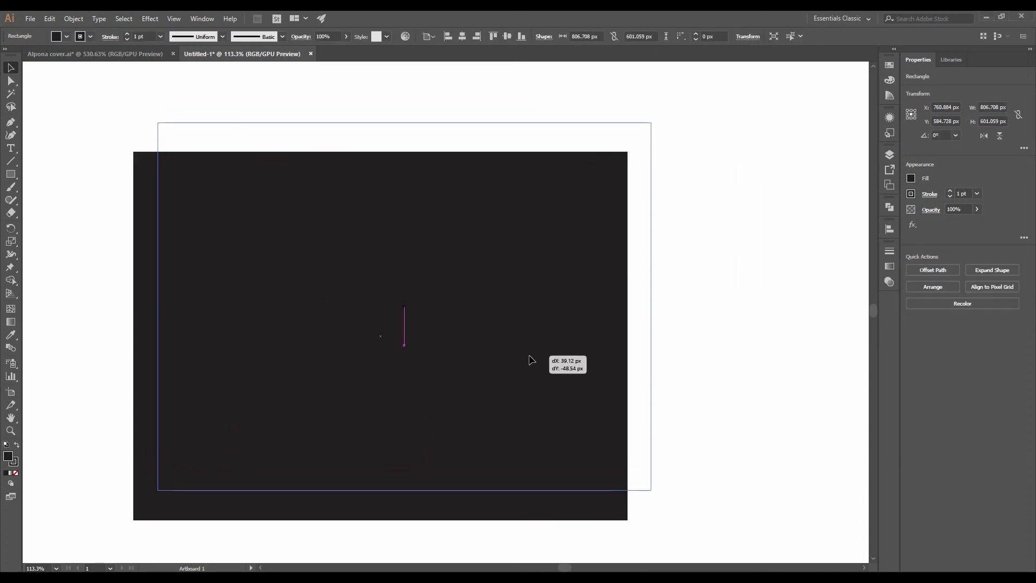
pyautogui.press('a')
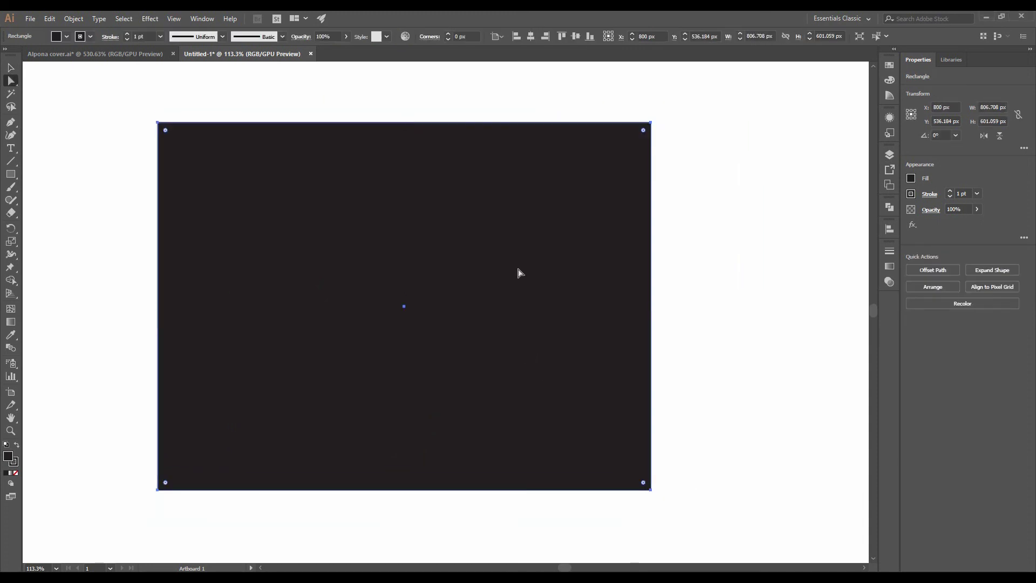
pyautogui.press('Delete')
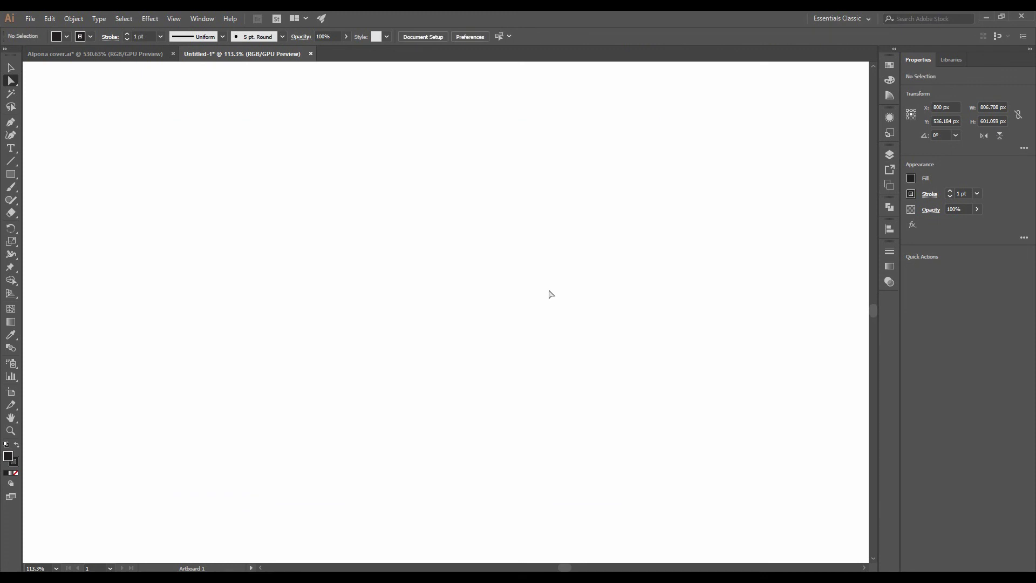
# Draw a 361.871 px black circle and move it to X 879.155, Y 552.512 px.
pyautogui.moveTo(11, 174); pyautogui.dragTo(46, 205)
pyautogui.click(46, 204)
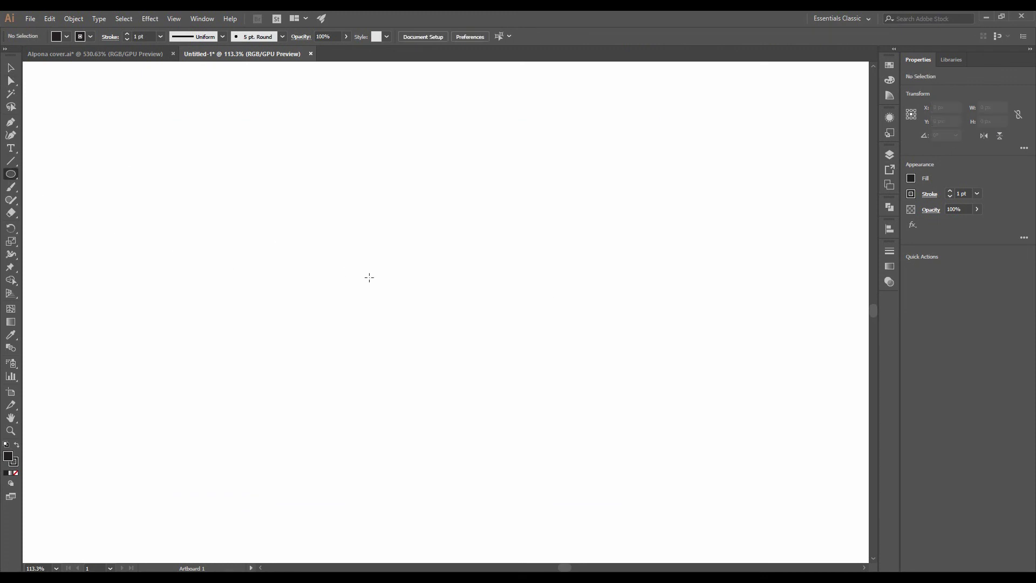
pyautogui.moveTo(373, 209); pyautogui.dragTo(595, 382)
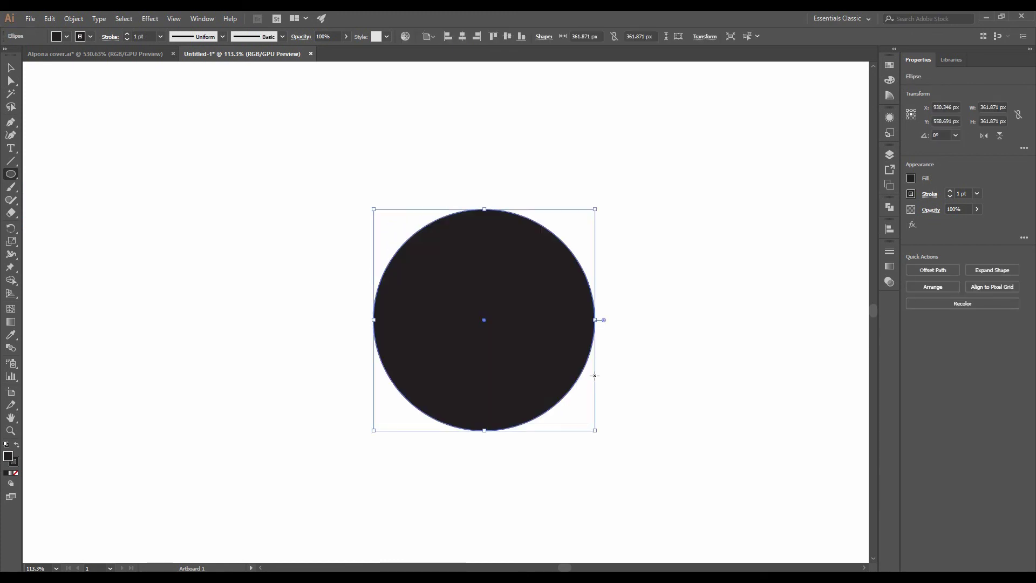
pyautogui.press('v')
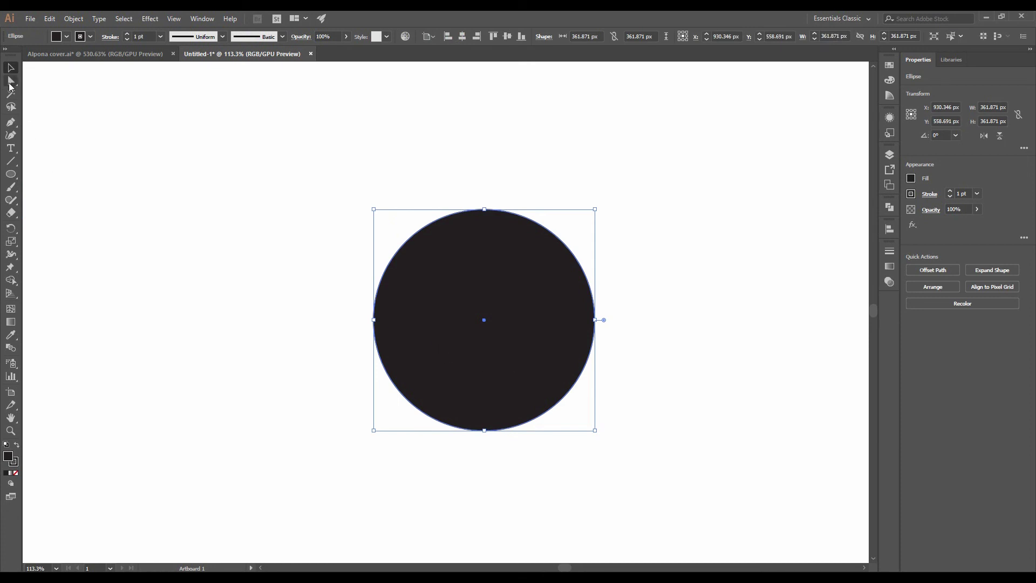
pyautogui.click(10, 82)
pyautogui.moveTo(515, 348)
pyautogui.mouseDown()
pyautogui.moveTo(409, 325)
pyautogui.moveTo(484, 345)
pyautogui.mouseUp()
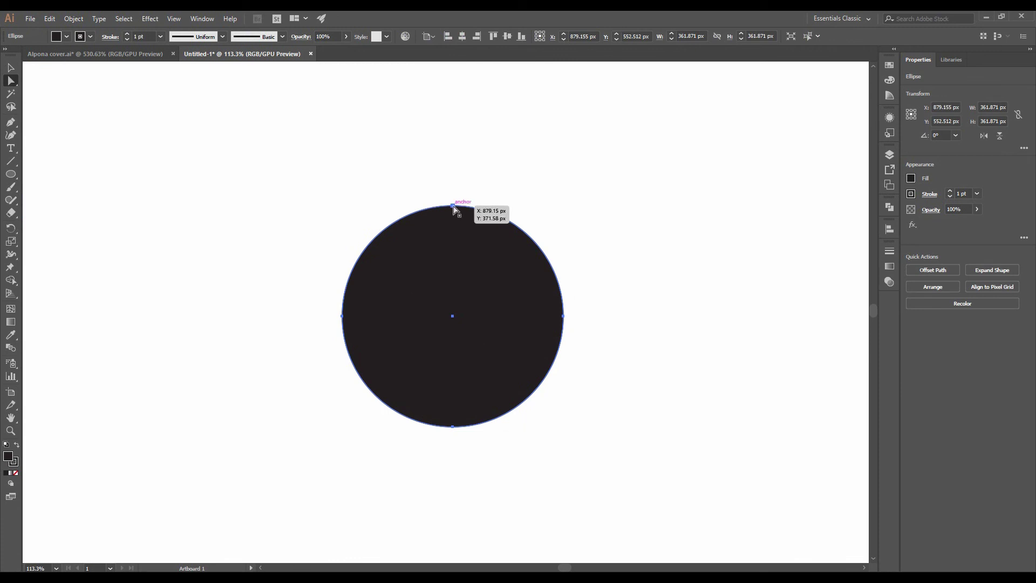
pyautogui.click(453, 206)
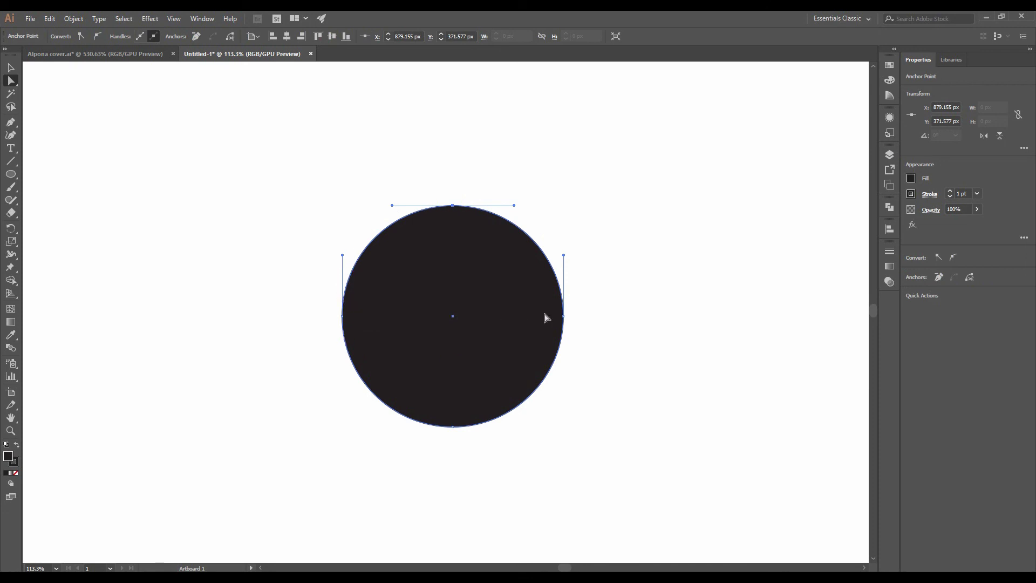
pyautogui.click(564, 317)
pyautogui.click(452, 427)
pyautogui.click(343, 317)
pyautogui.moveTo(393, 206); pyautogui.dragTo(383, 262)
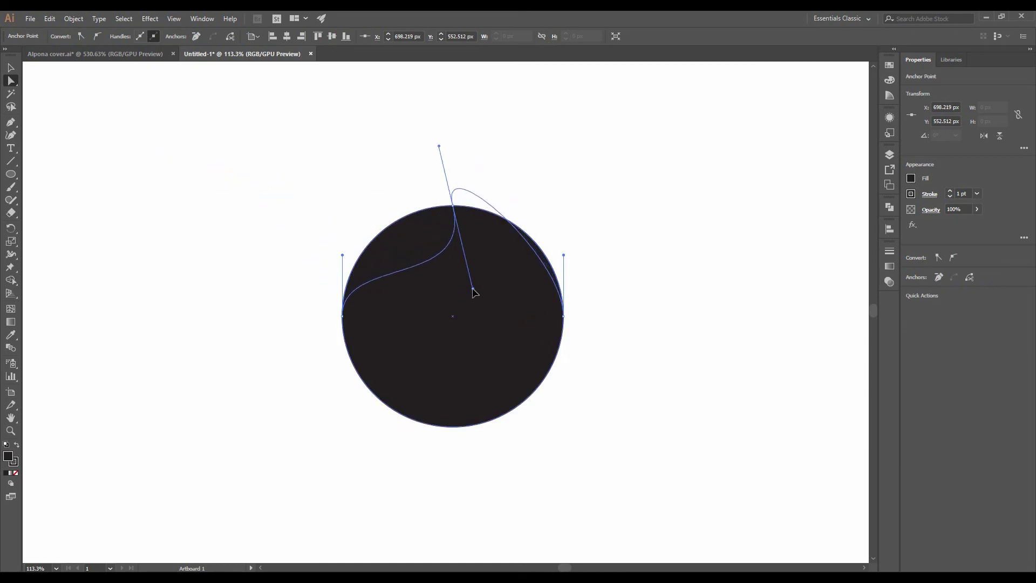
# Drag the top anchor's direction handle across the circle, twisting its upper curve into a swoop.
pyautogui.moveTo(382, 261)
pyautogui.mouseDown()
pyautogui.moveTo(608, 359)
pyautogui.moveTo(732, 233)
pyautogui.moveTo(387, 250)
pyautogui.moveTo(396, 189)
pyautogui.mouseUp()
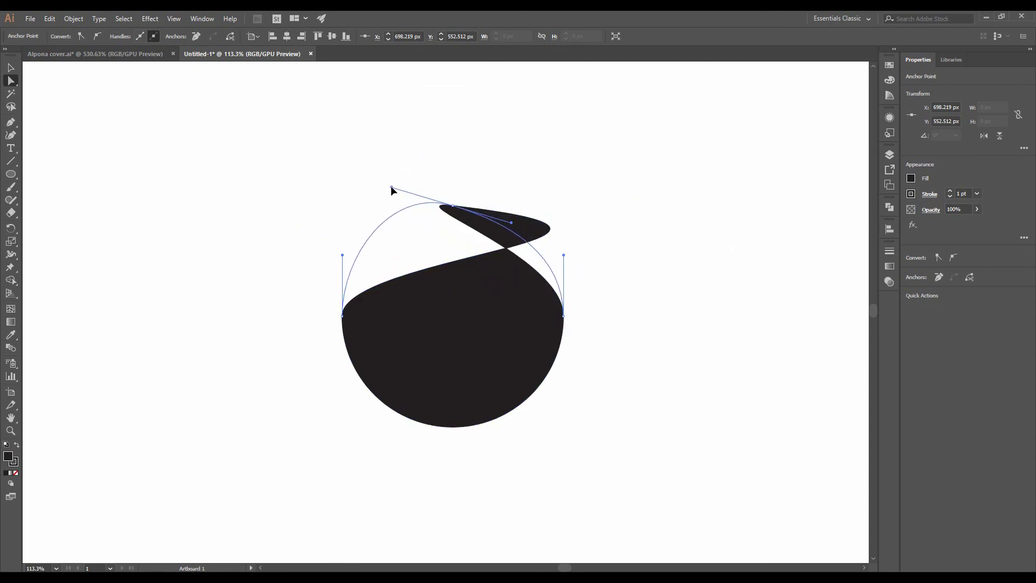